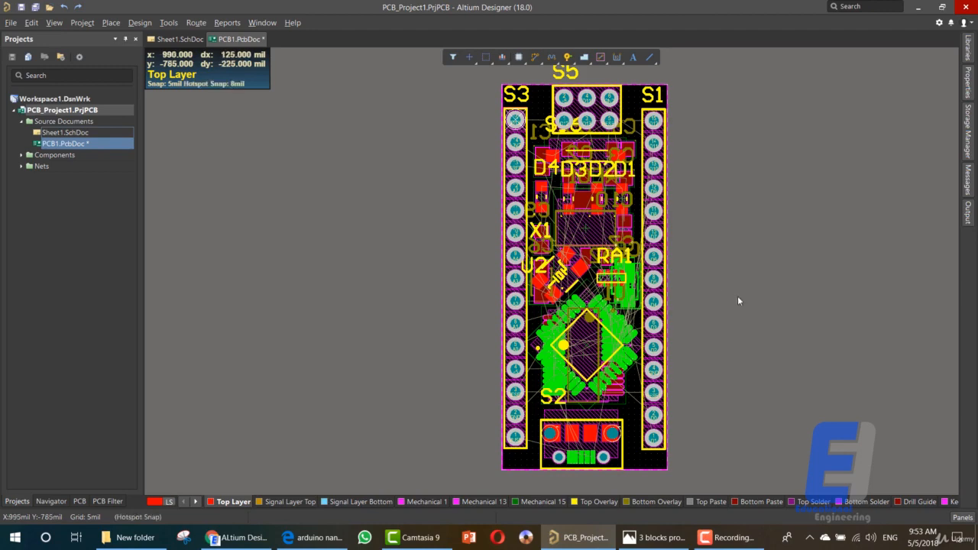
Step: Open the auto-routing setup for the whole board and review its routing setup report
{"action": "right_click_drag", "start_coordinate": [735, 293], "coordinate": [715, 293]}
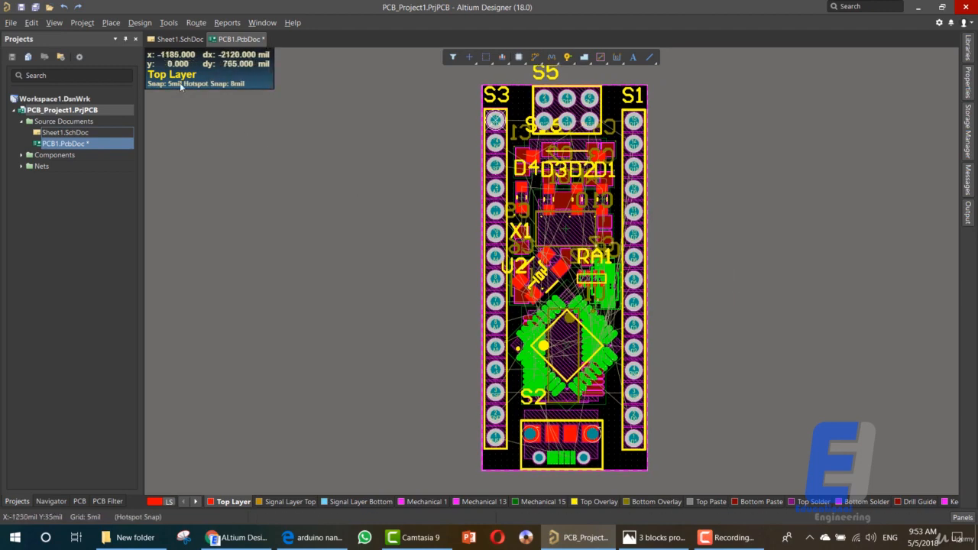
{"action": "left_click", "coordinate": [197, 23]}
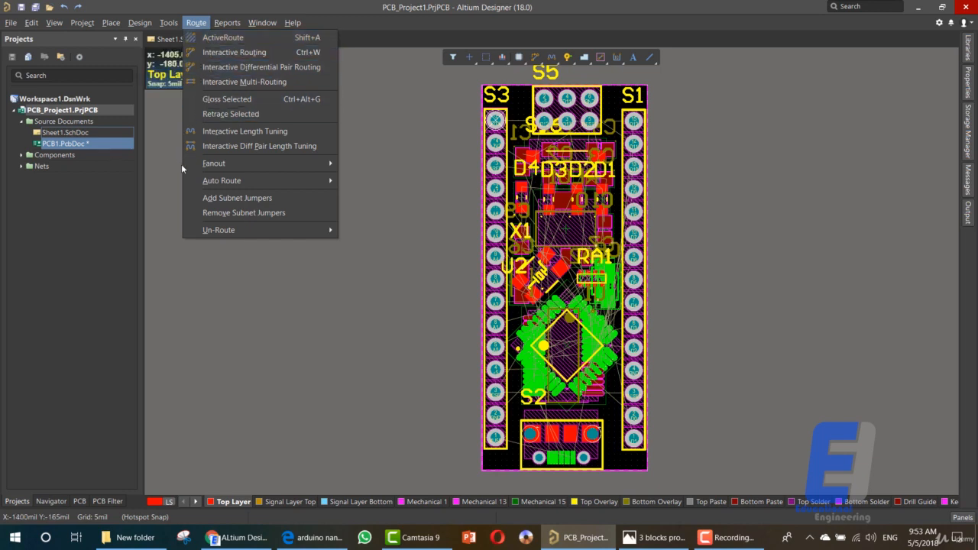
{"action": "mouse_move", "coordinate": [235, 183]}
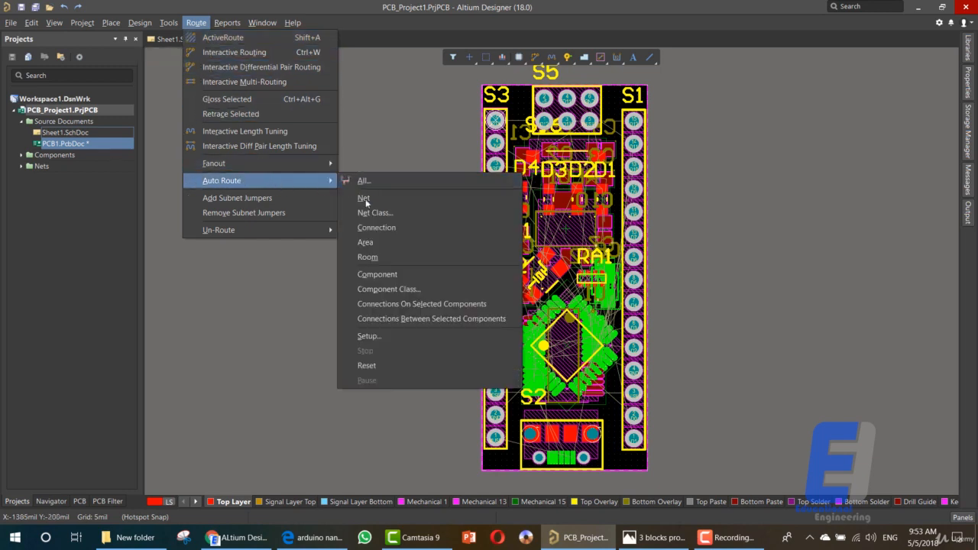
{"action": "left_click", "coordinate": [384, 182]}
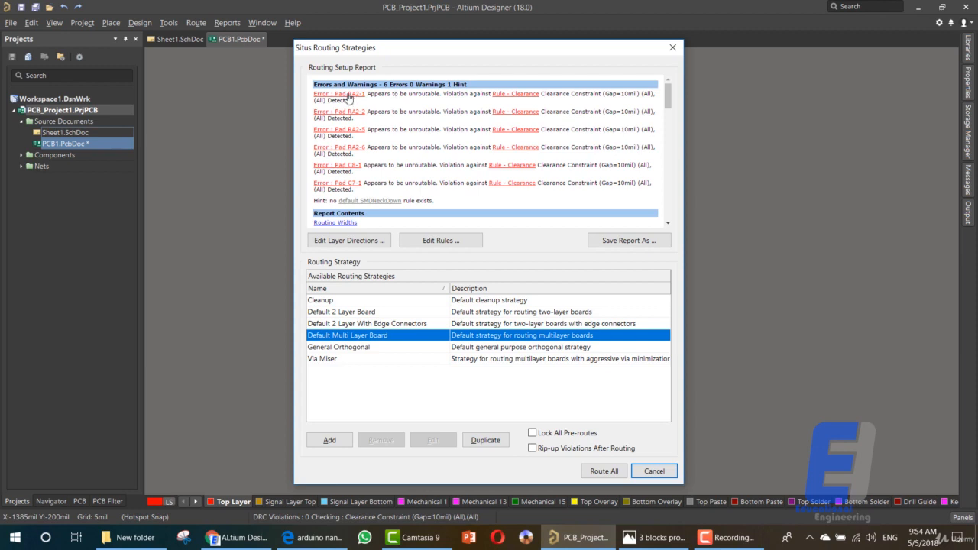
{"action": "mouse_move", "coordinate": [668, 107]}
{"action": "left_mouse_down"}
{"action": "mouse_move", "coordinate": [667, 138]}
{"action": "mouse_move", "coordinate": [667, 100]}
{"action": "left_mouse_up"}
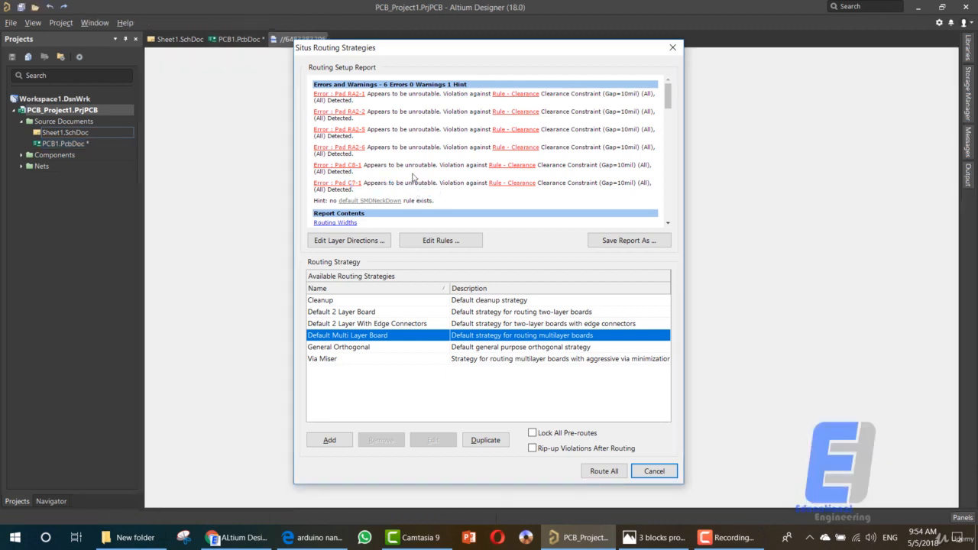
Step: Close the routing strategies dialog and the blank document opened from the report
{"action": "left_click", "coordinate": [673, 48]}
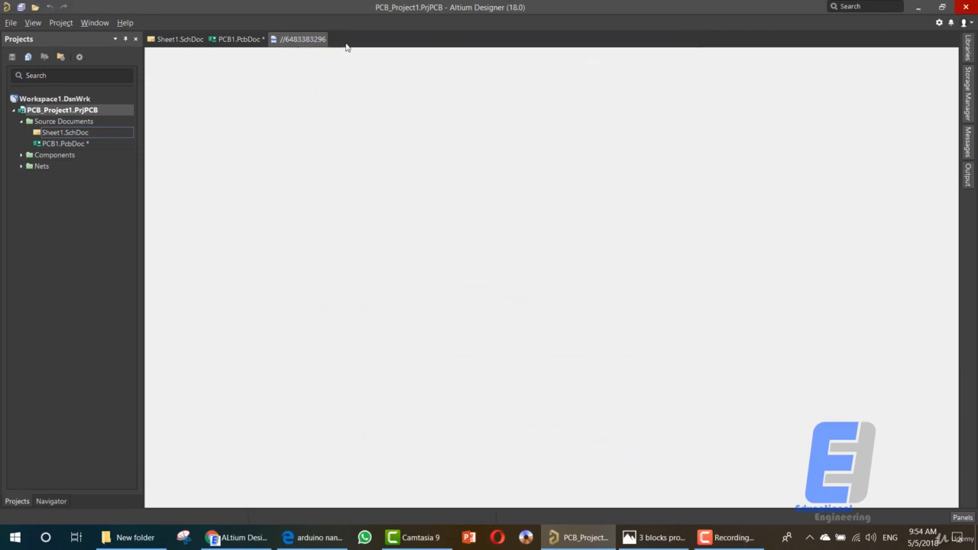
{"action": "right_click", "coordinate": [311, 43]}
{"action": "left_click", "coordinate": [338, 48]}
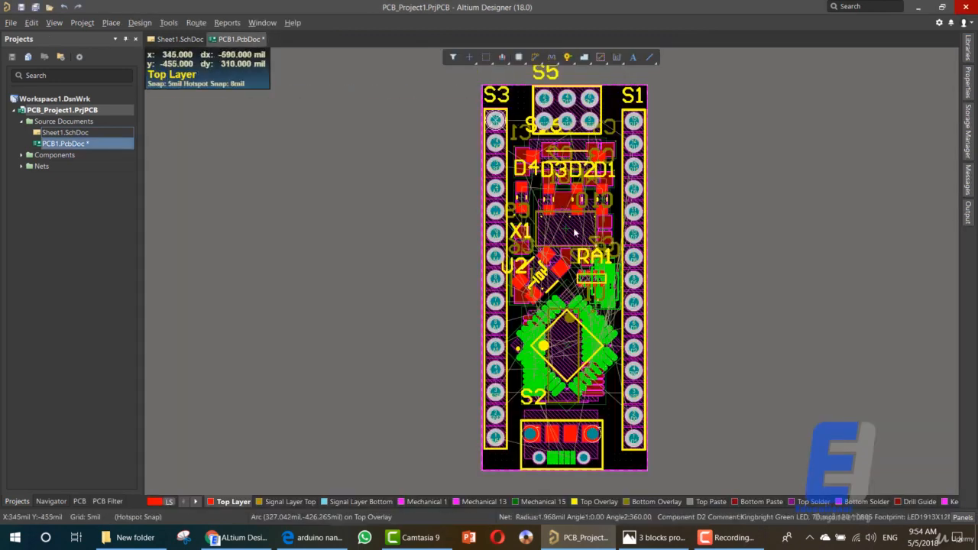
Step: Reopen the auto-routing setup for the whole board and examine the errors listed in its report, then close it
{"action": "scroll", "coordinate": [569, 229], "scroll_direction": "up", "scroll_amount": 1, "text": "ctrl"}
{"action": "scroll", "coordinate": [569, 231], "scroll_direction": "up", "scroll_amount": 1, "text": "ctrl"}
{"action": "scroll", "coordinate": [569, 231], "scroll_direction": "up", "scroll_amount": 1, "text": "ctrl"}
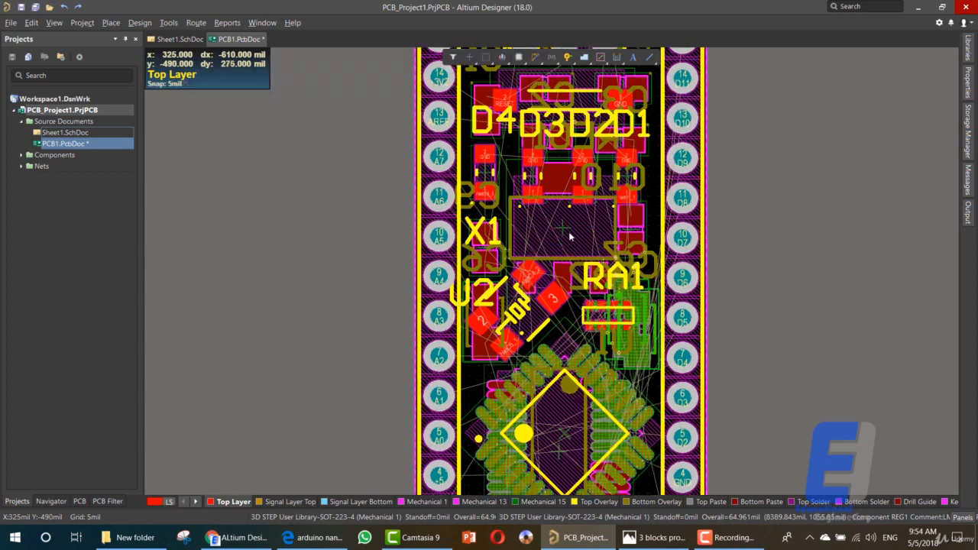
{"action": "left_click", "coordinate": [167, 26]}
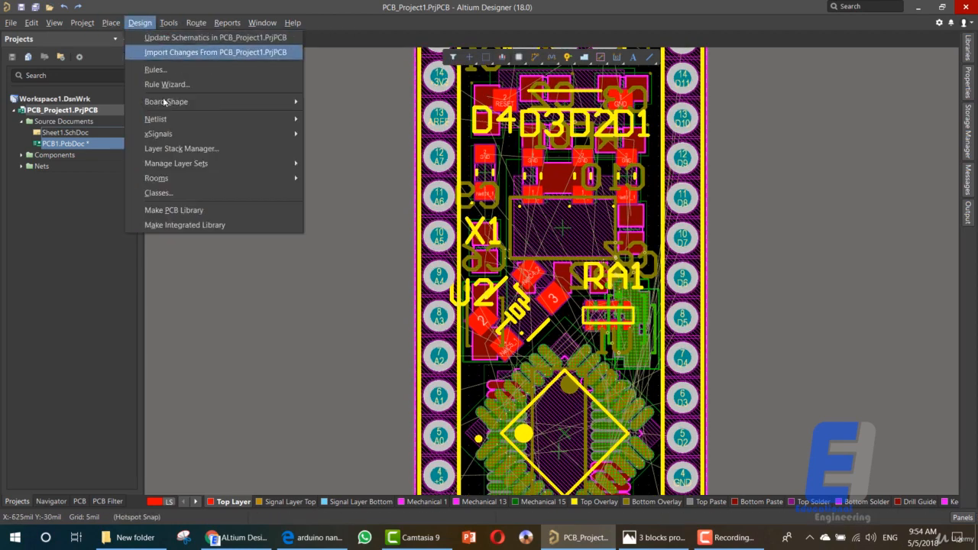
{"action": "key", "text": "Escape"}
{"action": "left_click", "coordinate": [196, 22]}
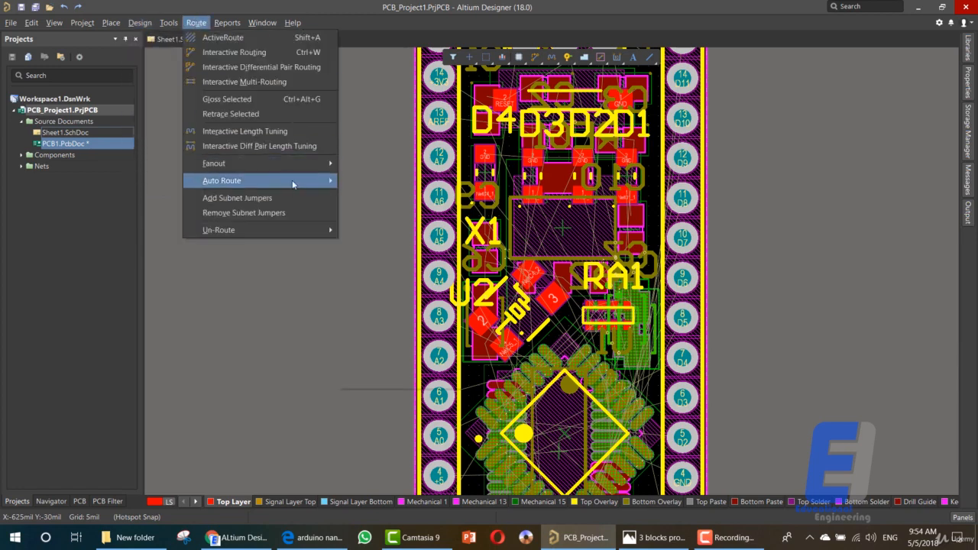
{"action": "mouse_move", "coordinate": [292, 180]}
{"action": "left_click", "coordinate": [369, 182]}
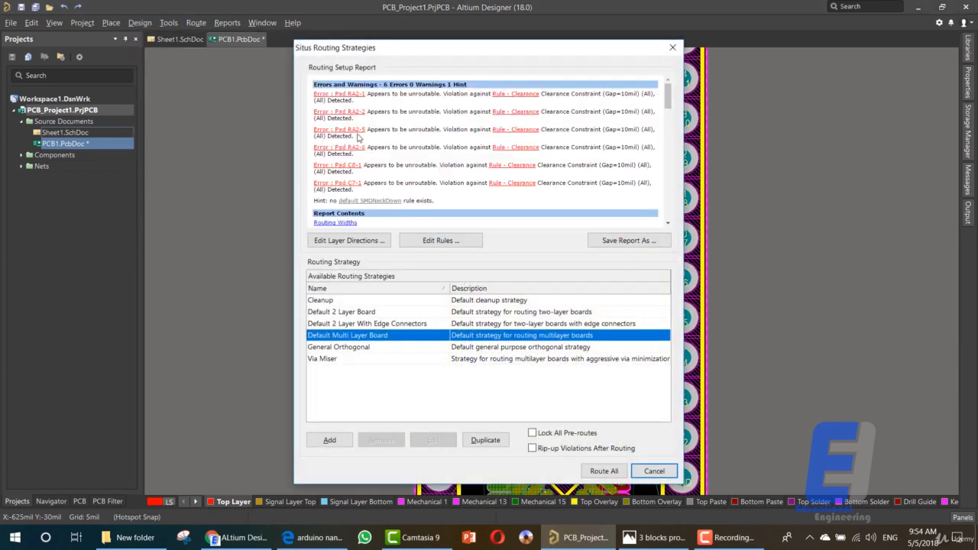
{"action": "left_click_drag", "start_coordinate": [377, 191], "coordinate": [316, 93]}
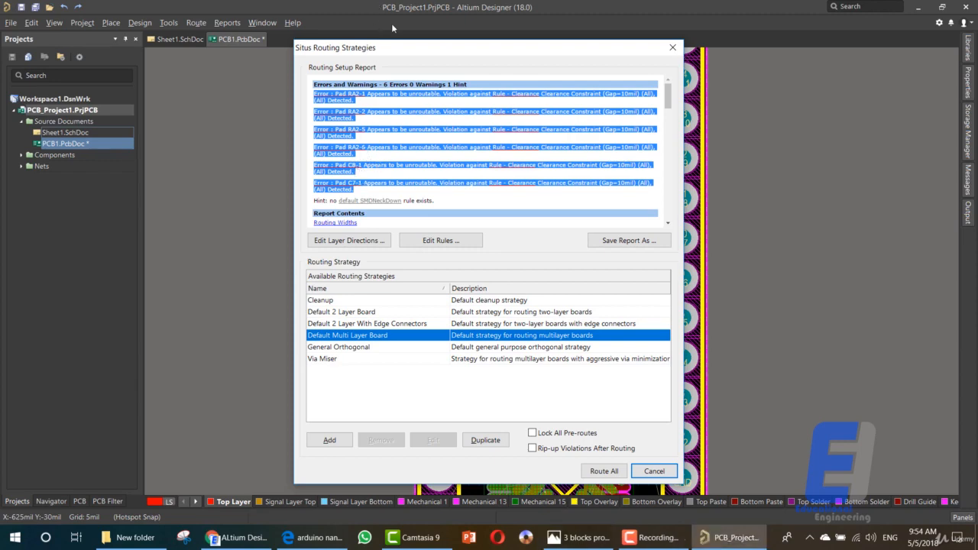
{"action": "left_click", "coordinate": [672, 48]}
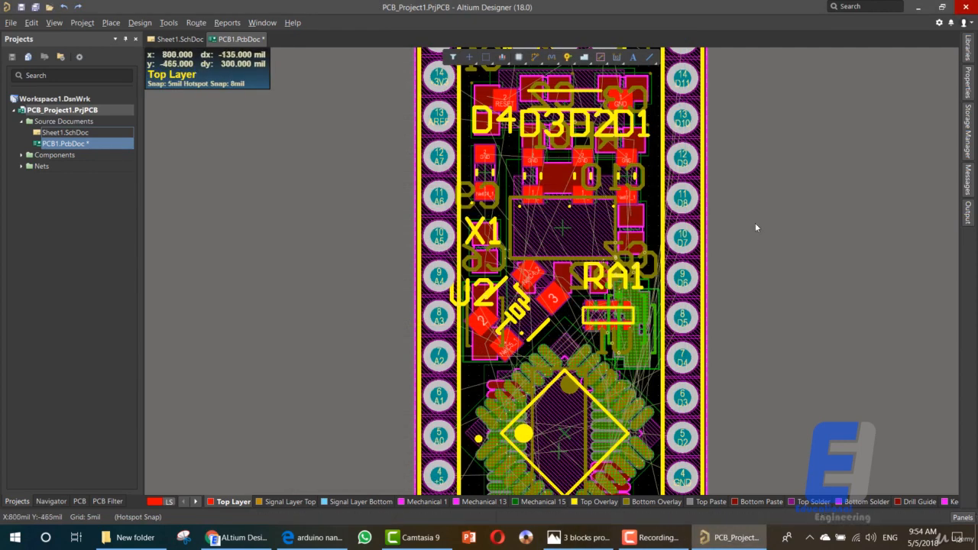
Step: Inspect resistor array RA1 and the overlapping parts around it along the length of the board
{"action": "left_click", "coordinate": [600, 311]}
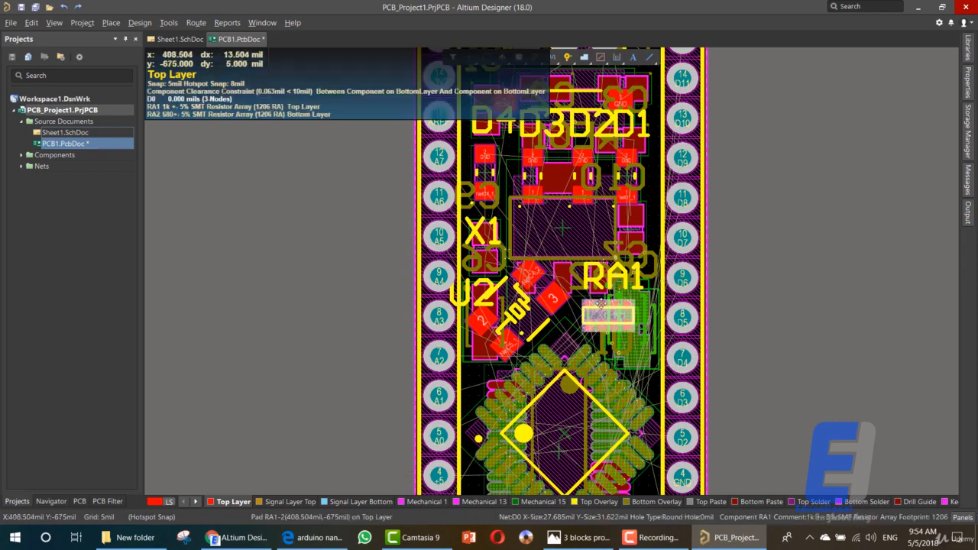
{"action": "scroll", "coordinate": [604, 286], "scroll_direction": "up", "scroll_amount": 1}
{"action": "scroll", "coordinate": [604, 285], "scroll_direction": "up", "scroll_amount": 3}
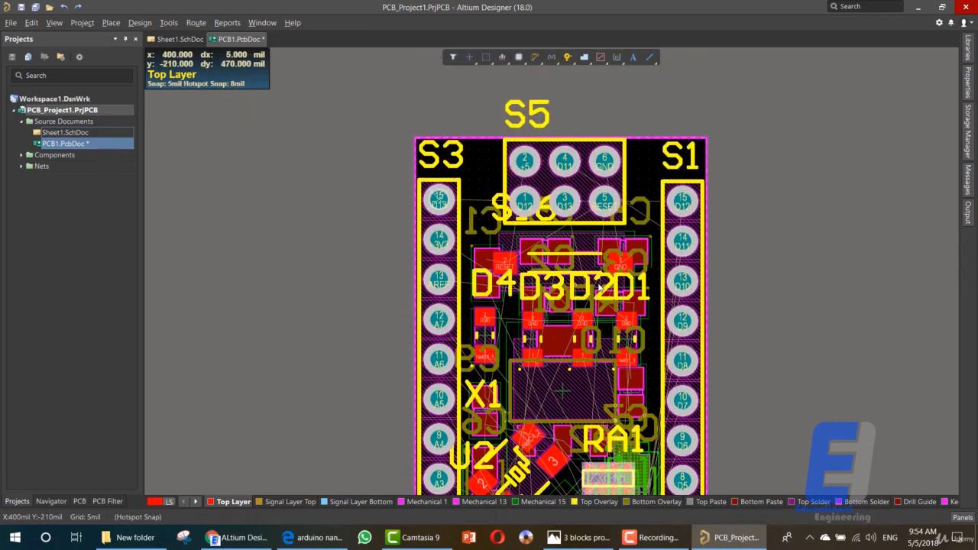
{"action": "scroll", "coordinate": [600, 287], "scroll_direction": "down", "scroll_amount": 7}
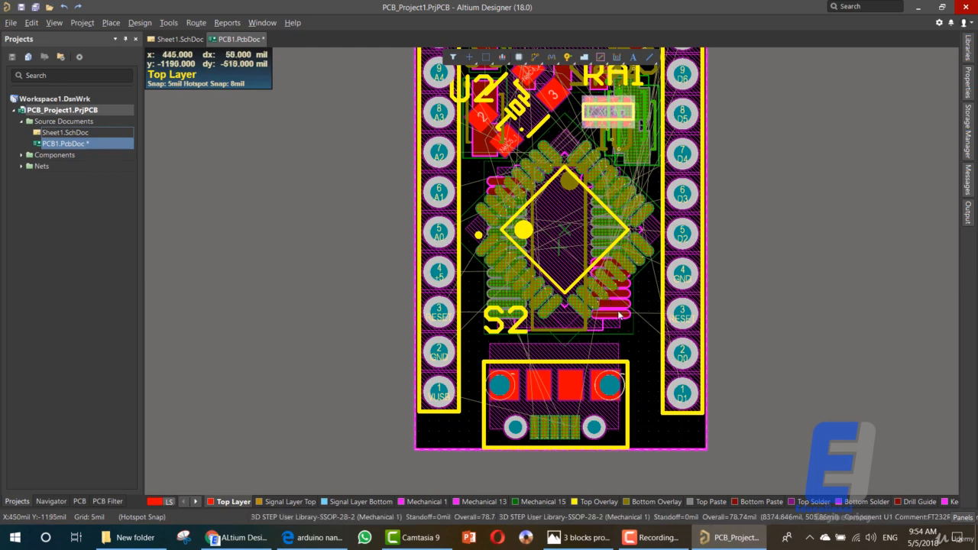
{"action": "scroll", "coordinate": [540, 269], "scroll_direction": "up", "scroll_amount": 1}
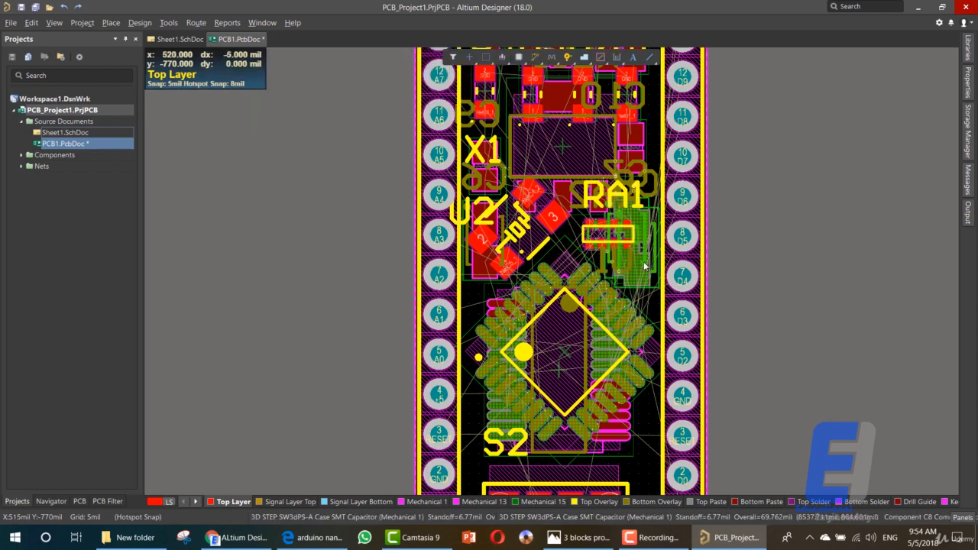
Step: Hide the Top Layer so that the bottom-side components are easier to see
{"action": "right_click", "coordinate": [227, 504]}
{"action": "mouse_move", "coordinate": [279, 371]}
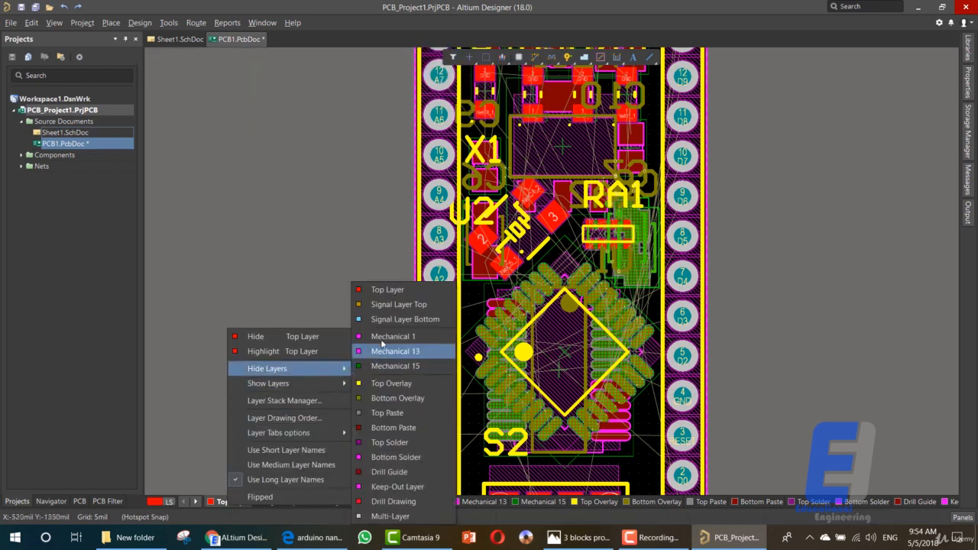
{"action": "left_click", "coordinate": [393, 294]}
{"action": "scroll", "coordinate": [583, 301], "scroll_direction": "up", "scroll_amount": 6}
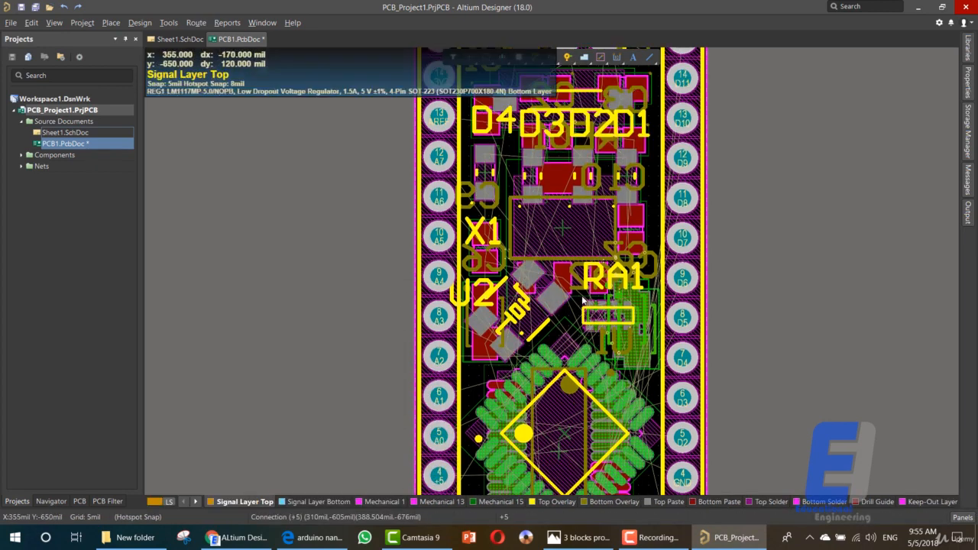
{"action": "scroll", "coordinate": [583, 301], "scroll_direction": "down", "scroll_amount": 3}
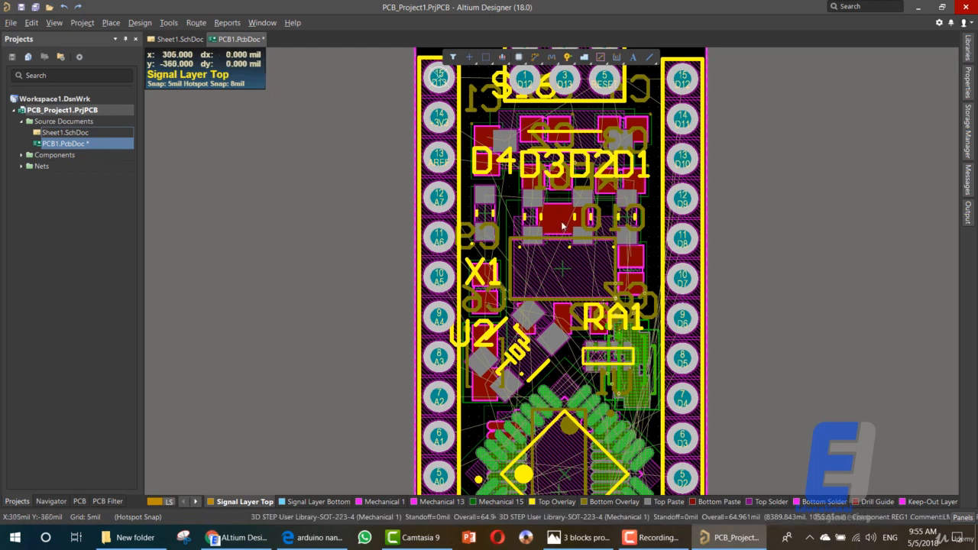
Step: Check the regulator REG1 and the parts around it, and nudge capacitor C8 beside RA1 slightly toward header S1
{"action": "left_click", "coordinate": [561, 225]}
{"action": "scroll", "coordinate": [561, 225], "scroll_direction": "down", "scroll_amount": 2}
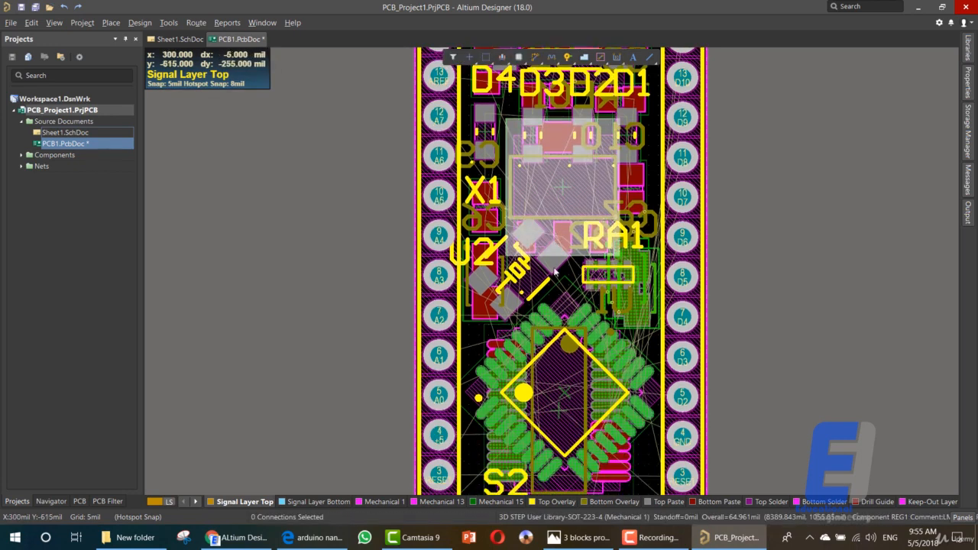
{"action": "scroll", "coordinate": [565, 323], "scroll_direction": "down", "scroll_amount": 2}
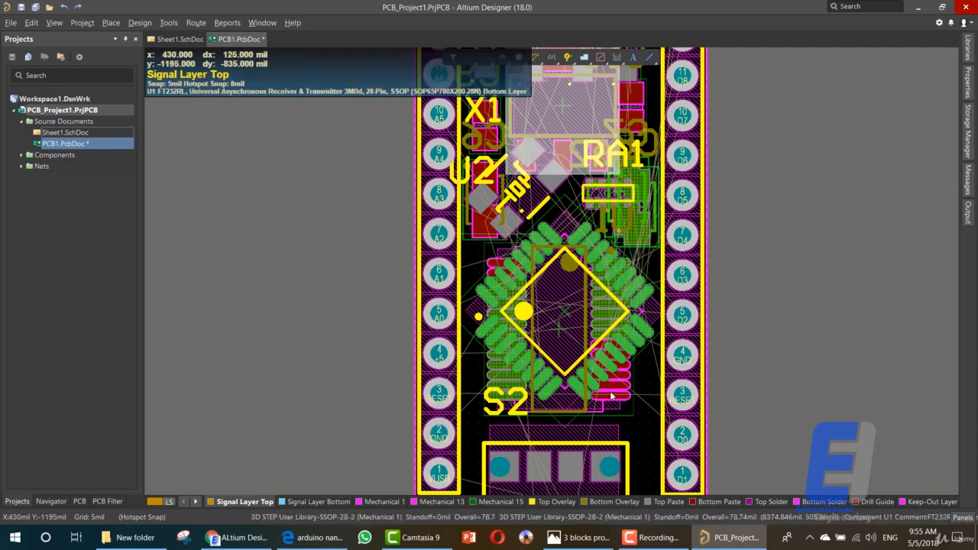
{"action": "scroll", "coordinate": [507, 373], "scroll_direction": "up", "scroll_amount": 2}
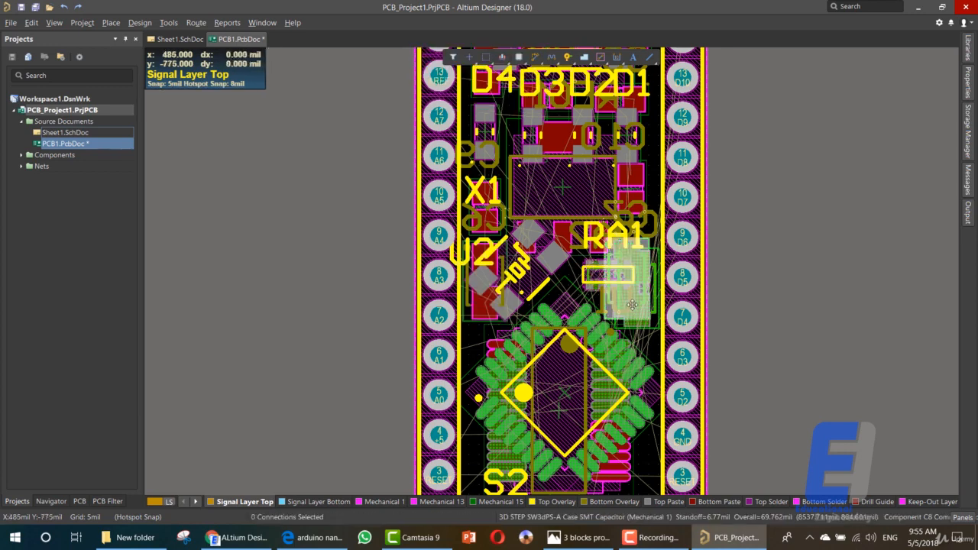
{"action": "mouse_move", "coordinate": [629, 305]}
{"action": "left_mouse_down"}
{"action": "mouse_move", "coordinate": [638, 295]}
{"action": "mouse_move", "coordinate": [634, 306]}
{"action": "left_mouse_up"}
{"action": "scroll", "coordinate": [611, 302], "scroll_direction": "up", "scroll_amount": 4}
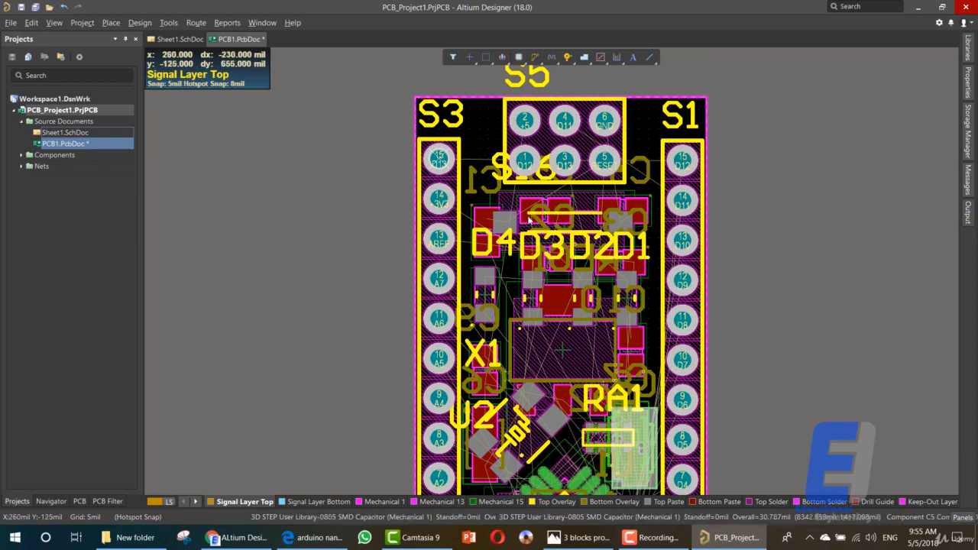
{"action": "right_click", "coordinate": [467, 243]}
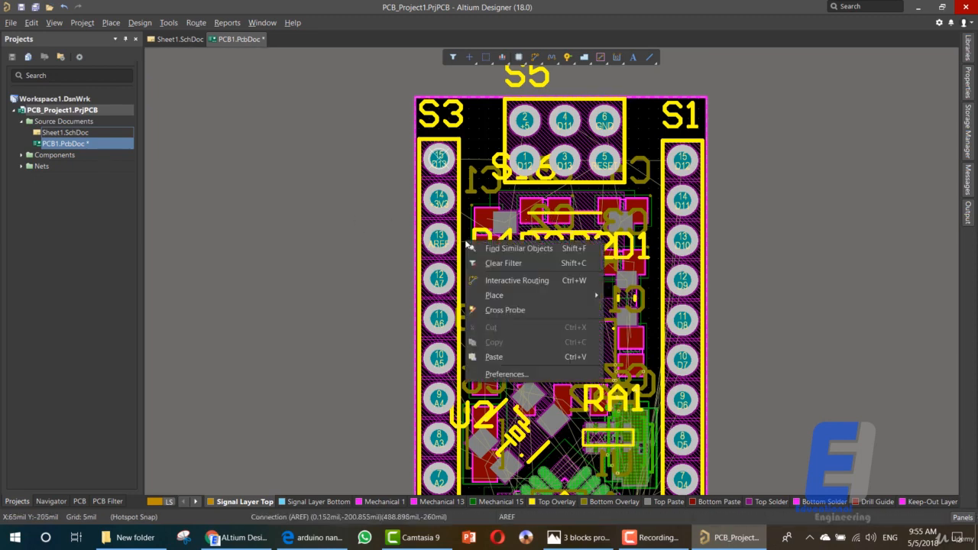
{"action": "right_click", "coordinate": [520, 223]}
{"action": "right_click", "coordinate": [502, 226]}
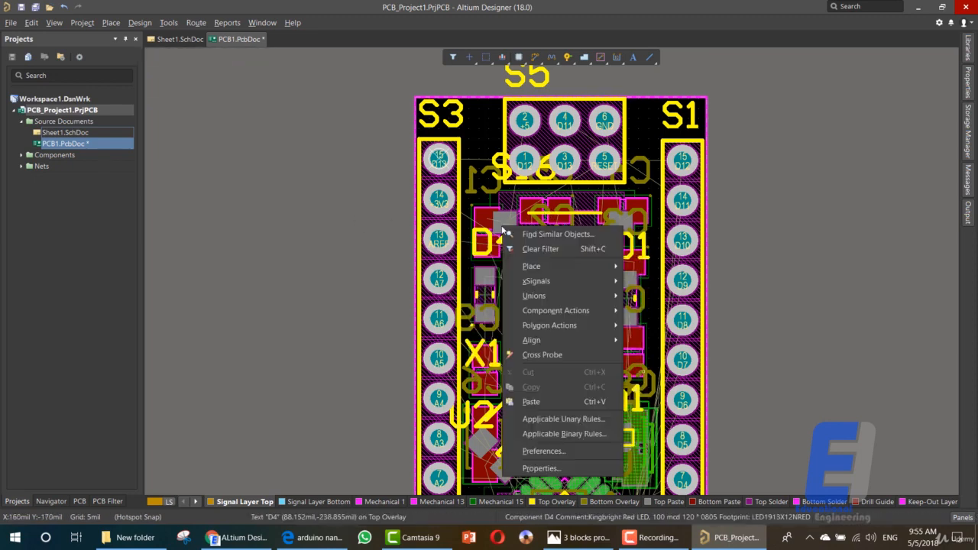
{"action": "left_click", "coordinate": [486, 227]}
{"action": "right_click", "coordinate": [490, 224]}
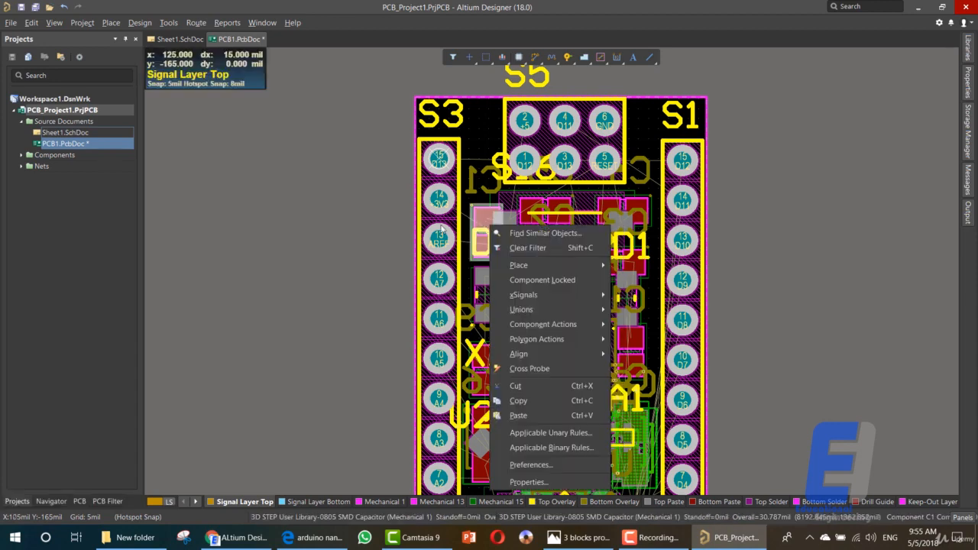
{"action": "left_click", "coordinate": [342, 229]}
Step: Move the voltage regulator REG1 off the board into the empty area beside header S3
{"action": "scroll", "coordinate": [551, 304], "scroll_direction": "down", "scroll_amount": 3}
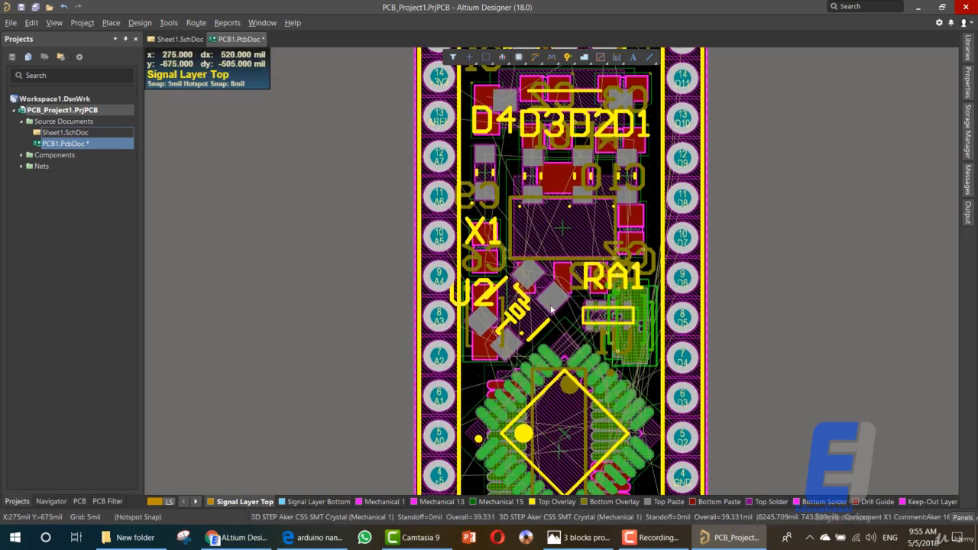
{"action": "left_click", "coordinate": [595, 250]}
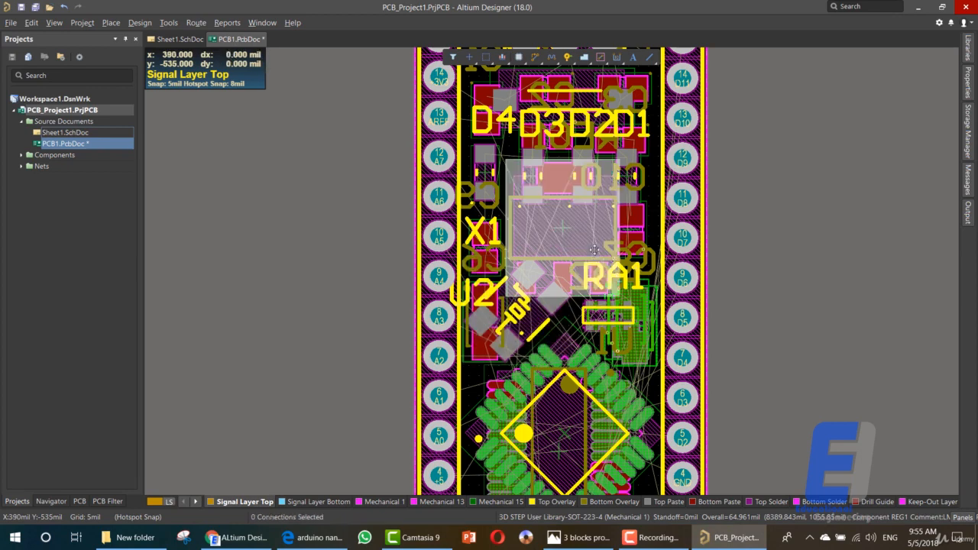
{"action": "left_click_drag", "start_coordinate": [589, 258], "coordinate": [330, 286]}
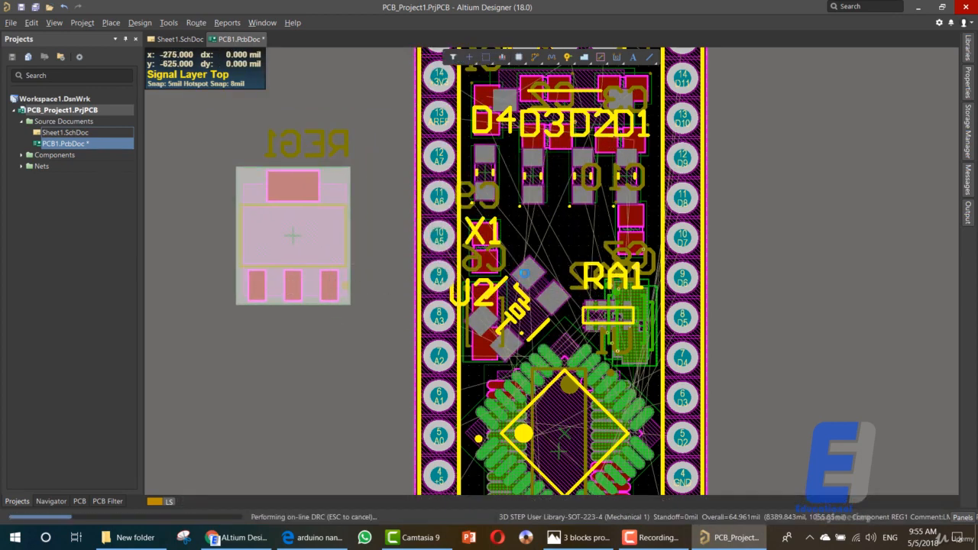
Step: Shift the capacitor overlapping resistor array RA1 slightly toward the board's USB end, and select RA1
{"action": "left_click", "coordinate": [633, 313]}
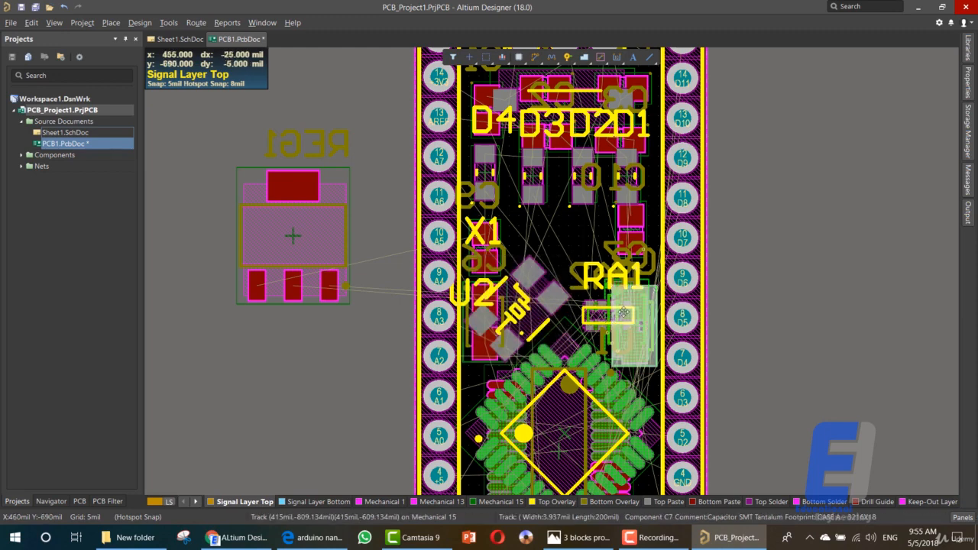
{"action": "left_click_drag", "start_coordinate": [624, 313], "coordinate": [646, 334]}
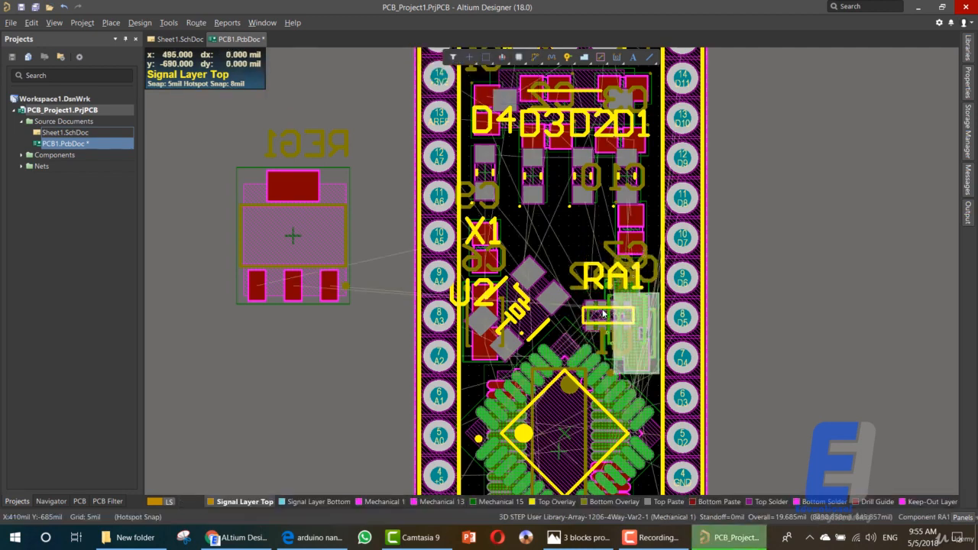
{"action": "left_click", "coordinate": [604, 314]}
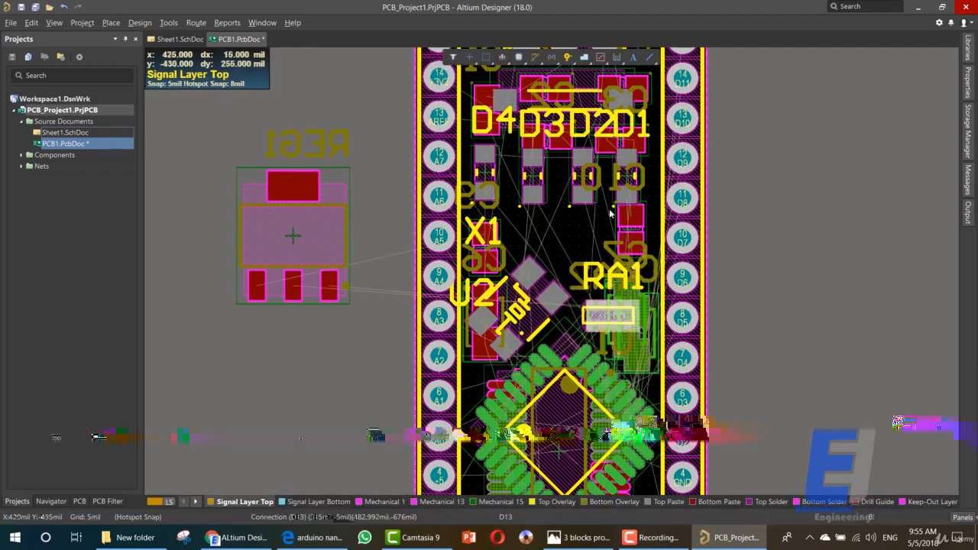
Step: Nudge the wide top-side component behind the LED labels D4 to D1 slightly away from header S16
{"action": "scroll", "coordinate": [611, 214], "scroll_direction": "up", "scroll_amount": 2}
{"action": "left_click", "coordinate": [557, 168]}
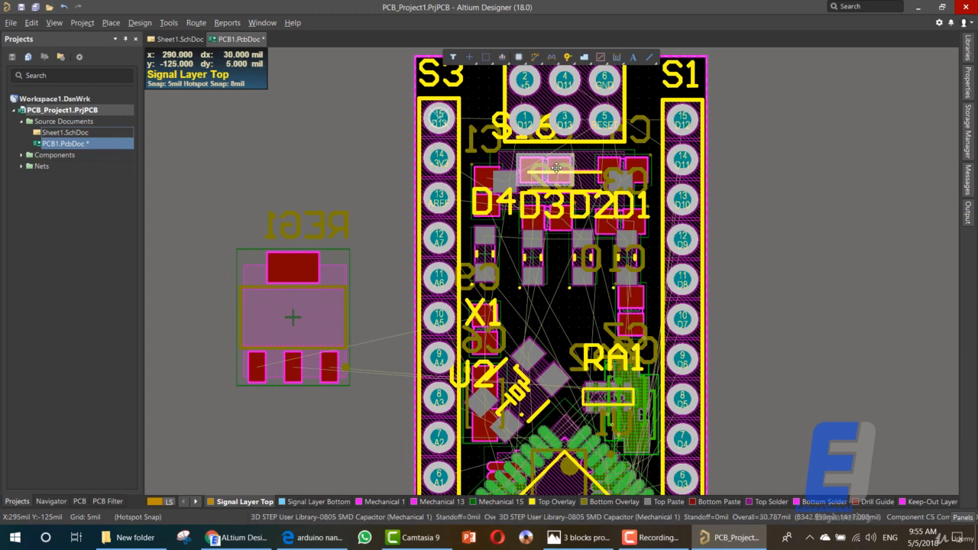
{"action": "left_click", "coordinate": [593, 151]}
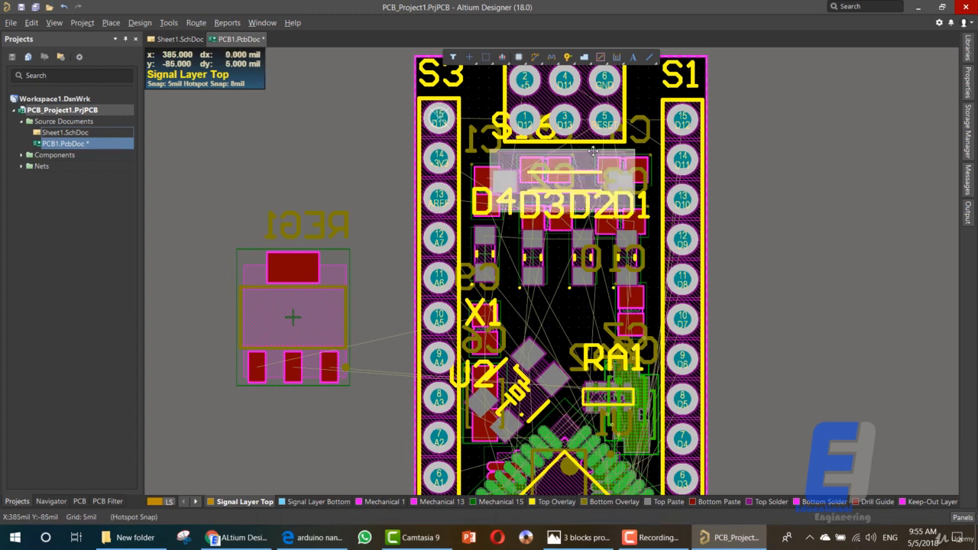
{"action": "left_click_drag", "start_coordinate": [594, 151], "coordinate": [570, 187]}
{"action": "scroll", "coordinate": [563, 312], "scroll_direction": "down", "scroll_amount": 3}
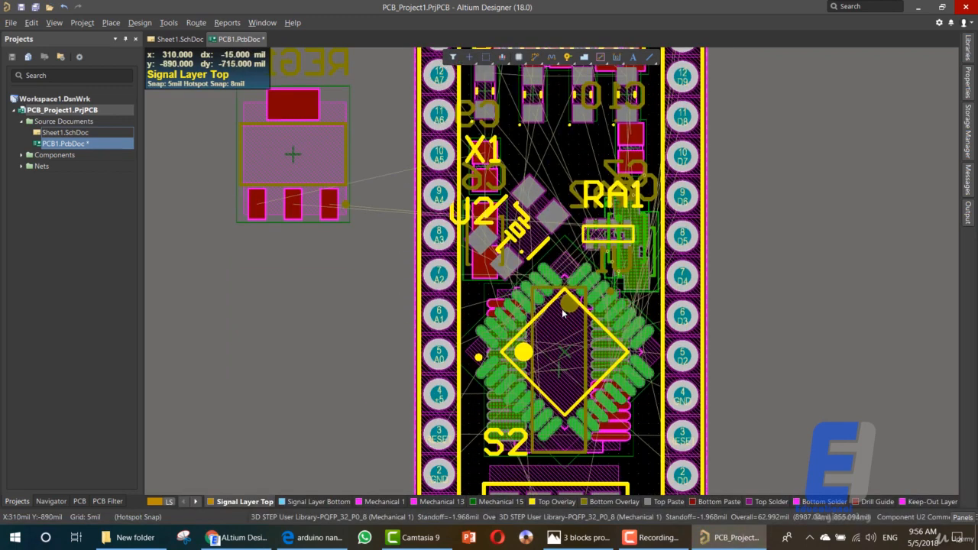
{"action": "scroll", "coordinate": [563, 312], "scroll_direction": "down", "scroll_amount": 2}
{"action": "scroll", "coordinate": [577, 351], "scroll_direction": "up", "scroll_amount": 4}
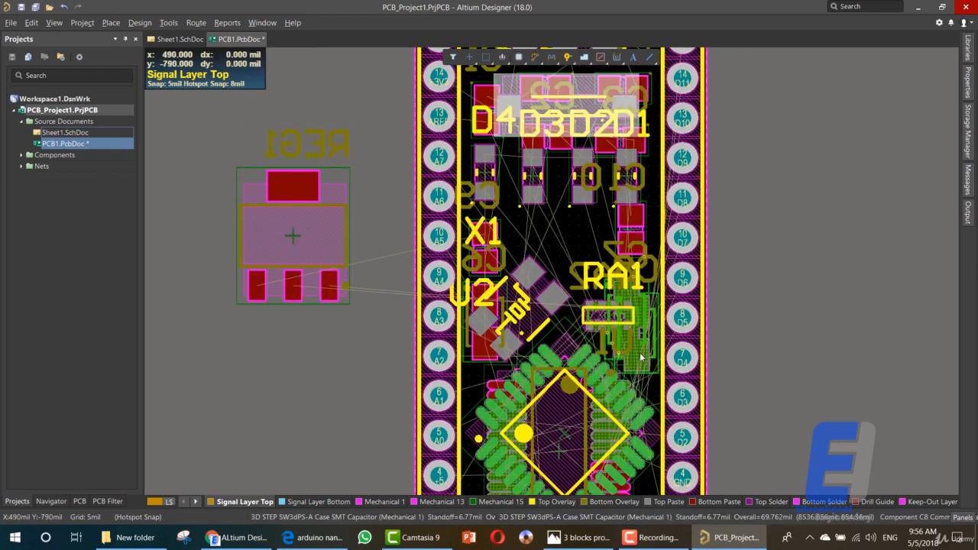
Step: Move capacitors C8 and C7 off the board beside header S1, and shift resistor array RA2 into the free area above RA1
{"action": "left_click_drag", "start_coordinate": [640, 357], "coordinate": [790, 330]}
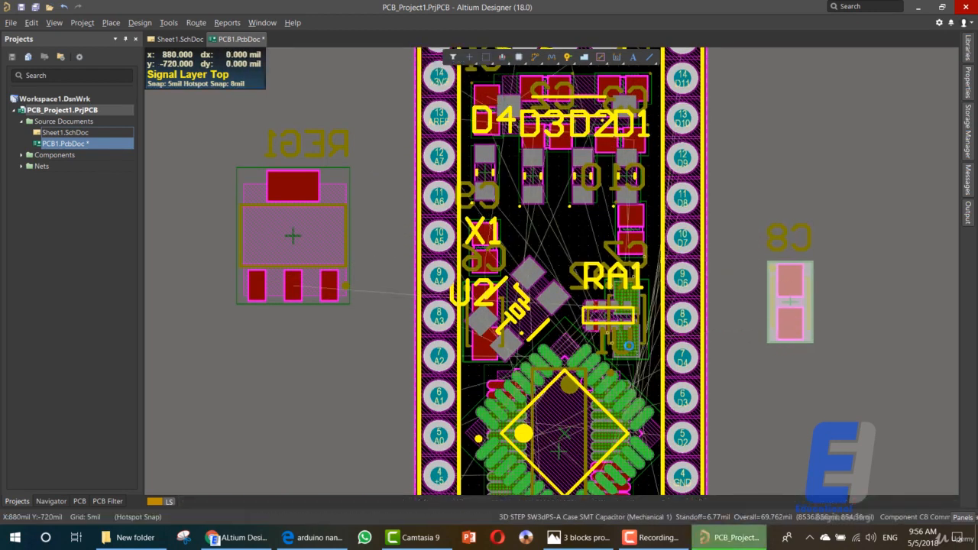
{"action": "left_click_drag", "start_coordinate": [633, 354], "coordinate": [854, 389]}
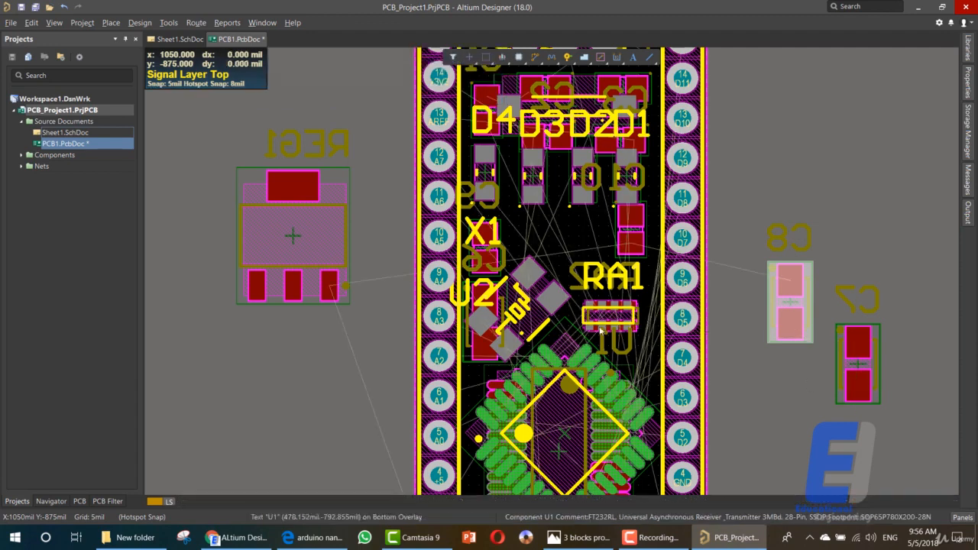
{"action": "left_click_drag", "start_coordinate": [601, 330], "coordinate": [560, 266]}
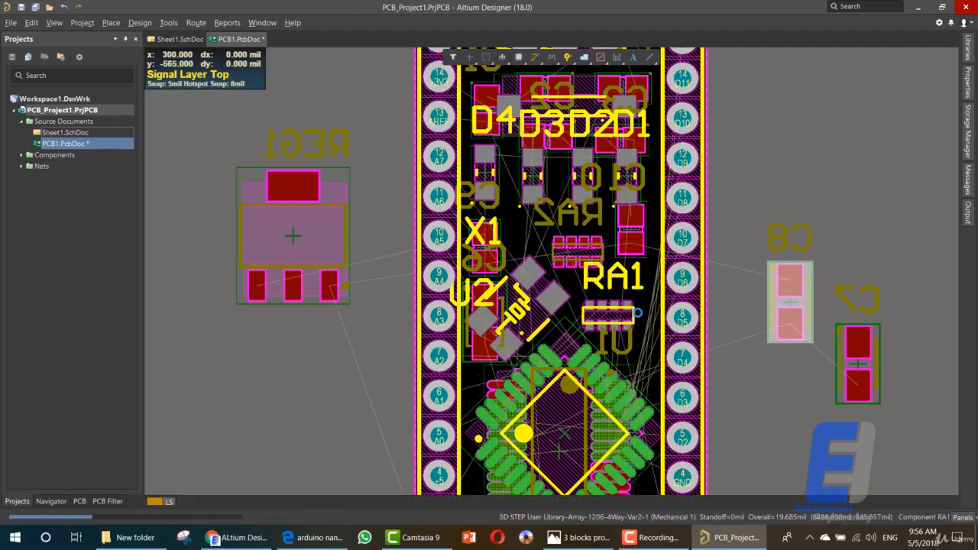
Step: Return C8 to the board beside RA1, and place C7 horizontally between the central chips and USB connector S2
{"action": "left_click_drag", "start_coordinate": [779, 305], "coordinate": [603, 329]}
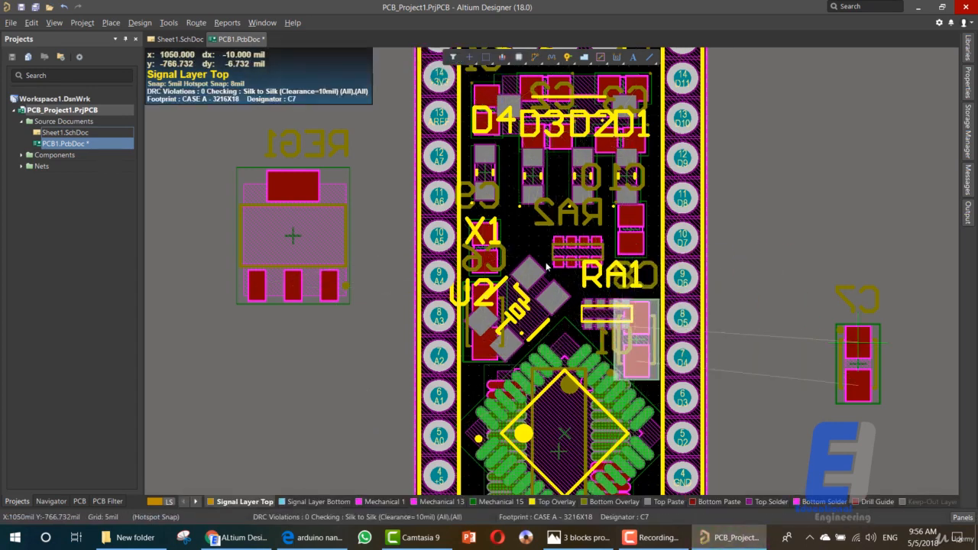
{"action": "left_click_drag", "start_coordinate": [858, 359], "coordinate": [592, 418]}
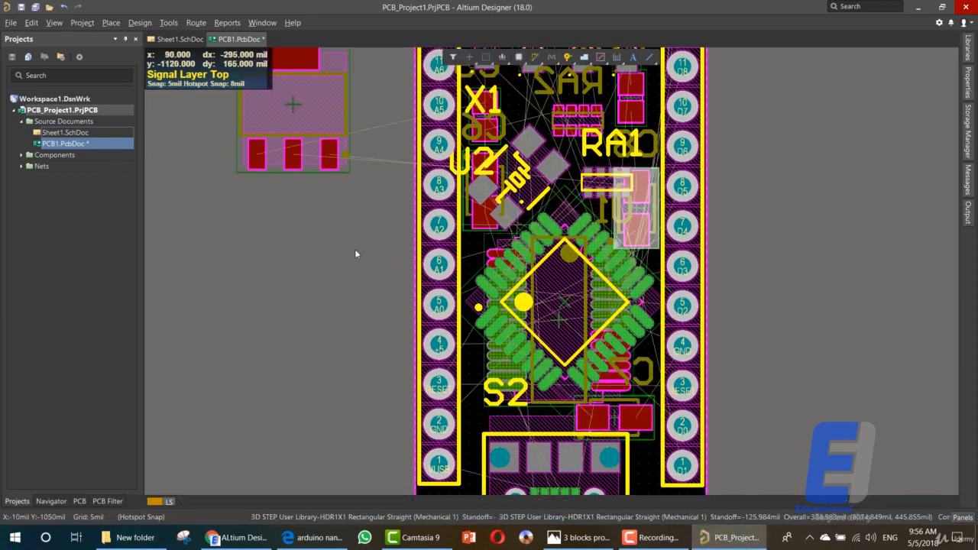
Step: Try to place regulator REG1 back on the board over RA2, between the LEDs and RA1
{"action": "left_click_drag", "start_coordinate": [318, 166], "coordinate": [598, 158]}
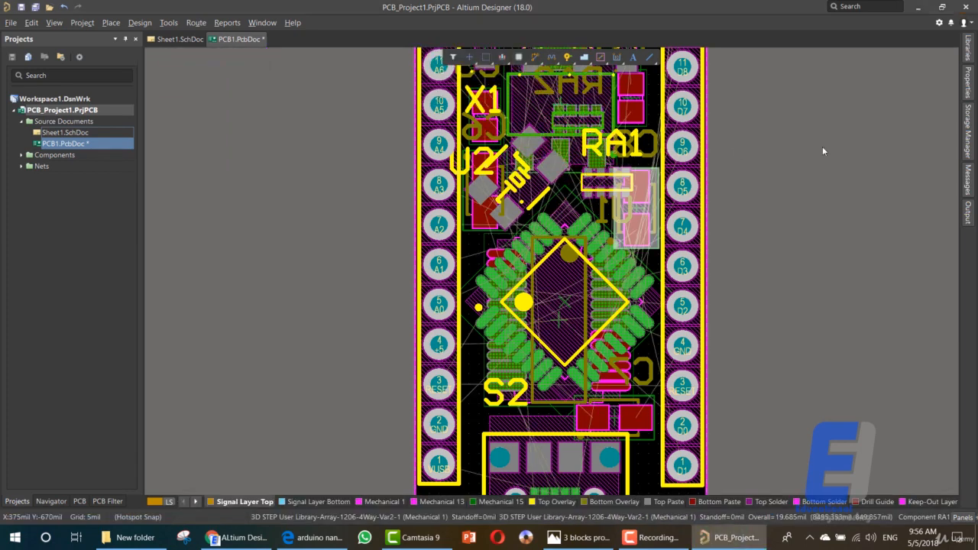
{"action": "left_click", "coordinate": [591, 298]}
{"action": "scroll", "coordinate": [540, 271], "scroll_direction": "up", "scroll_amount": 3}
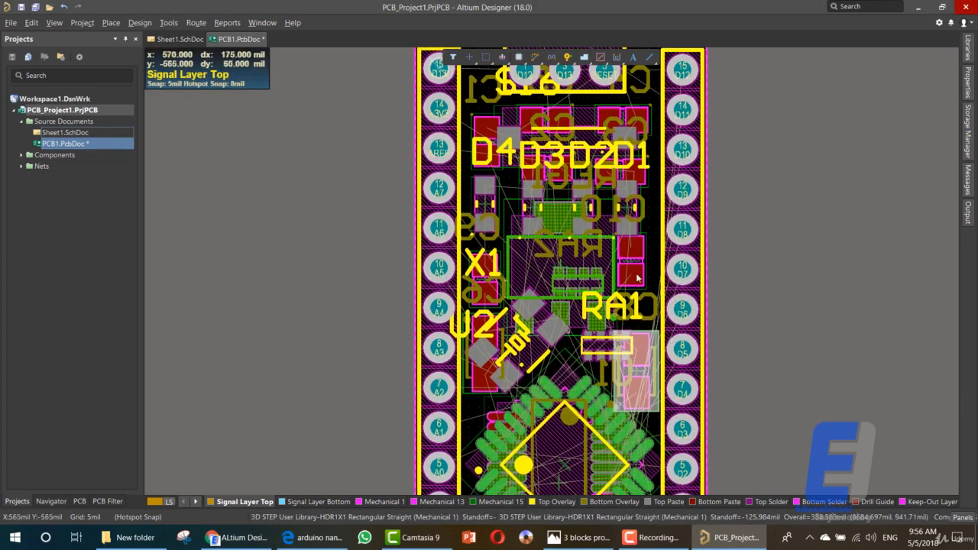
{"action": "left_click", "coordinate": [590, 296]}
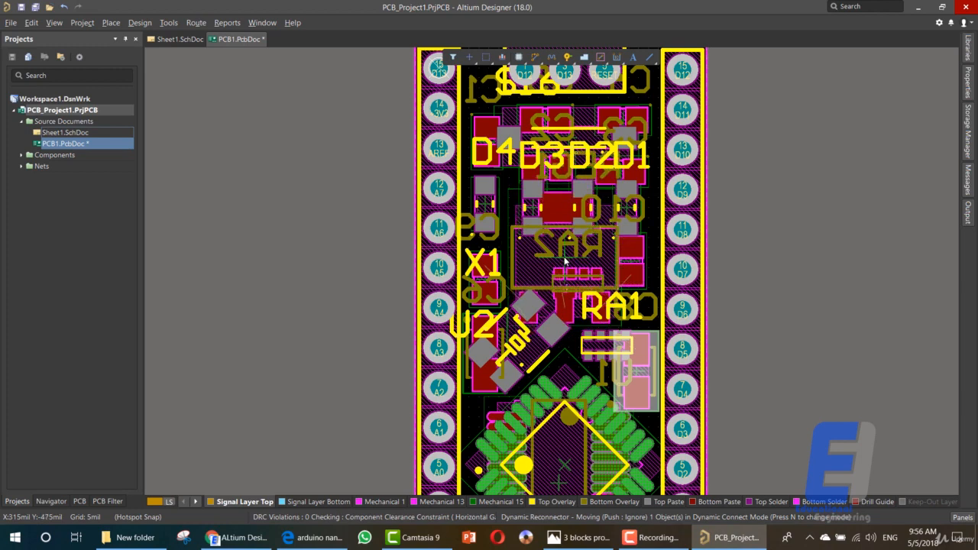
{"action": "left_click", "coordinate": [565, 262]}
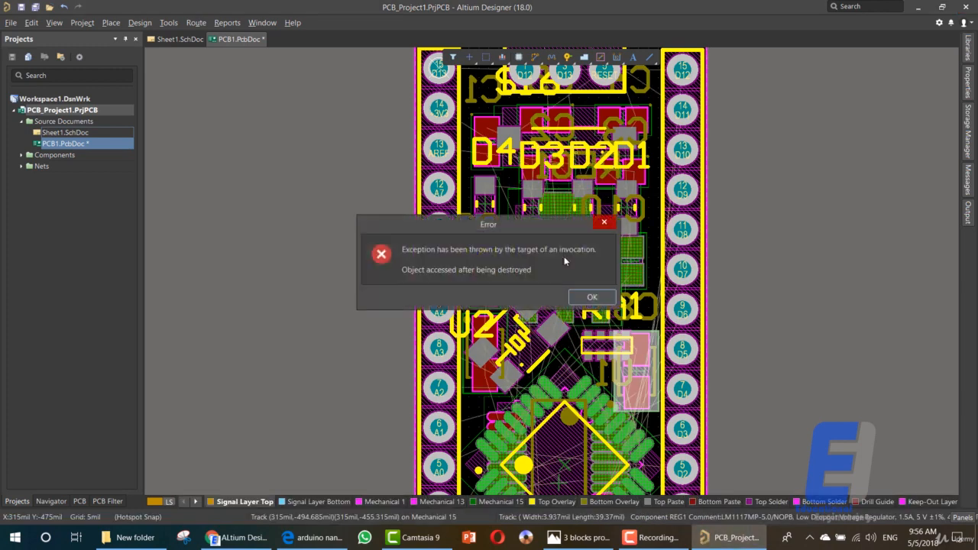
{"action": "left_click", "coordinate": [586, 294]}
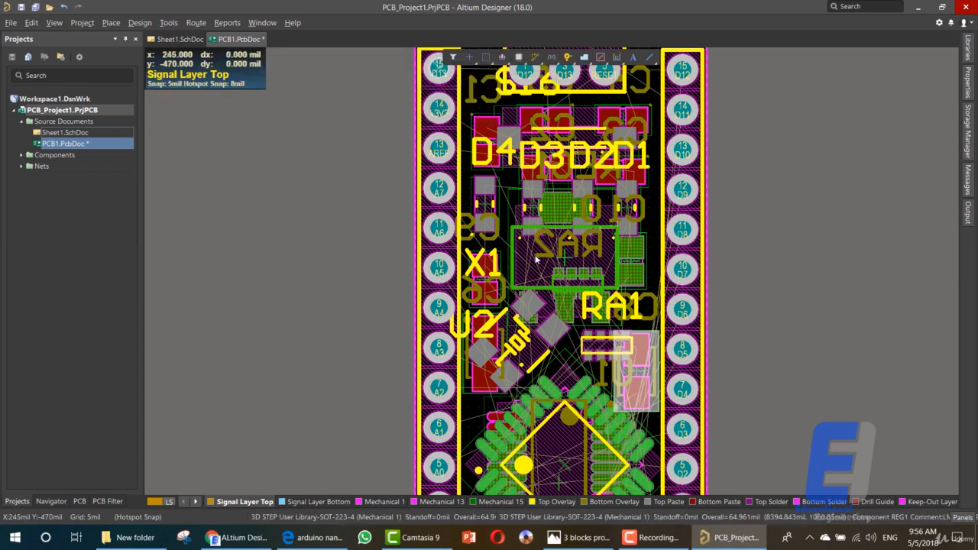
Step: Rotate regulator REG1 by 90 degrees over the RA2 area and dismiss the error messages
{"action": "left_click", "coordinate": [573, 260]}
{"action": "left_click", "coordinate": [588, 292]}
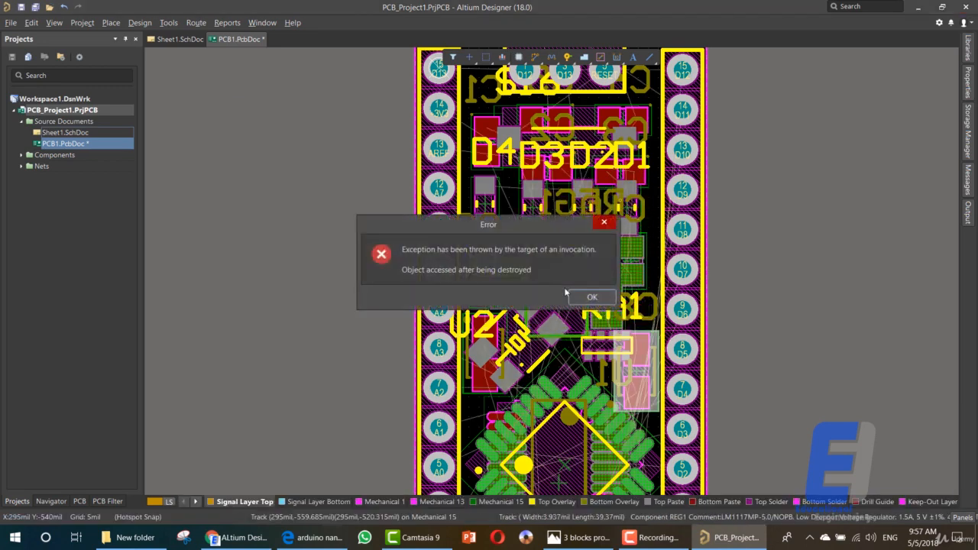
{"action": "left_click", "coordinate": [589, 295]}
Step: Shift capacitor C10 closer to header S1, clear of the regulator
{"action": "left_click", "coordinate": [634, 253]}
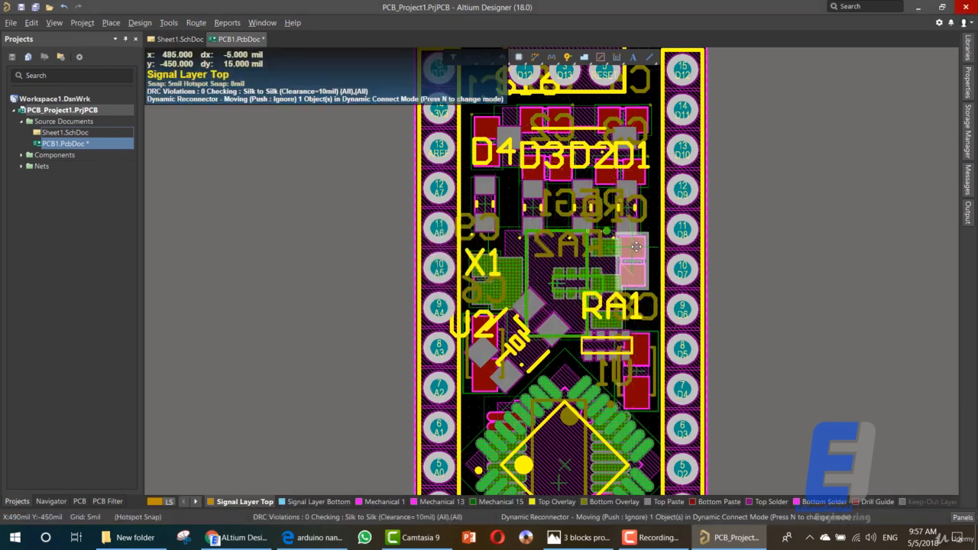
{"action": "left_click", "coordinate": [592, 296]}
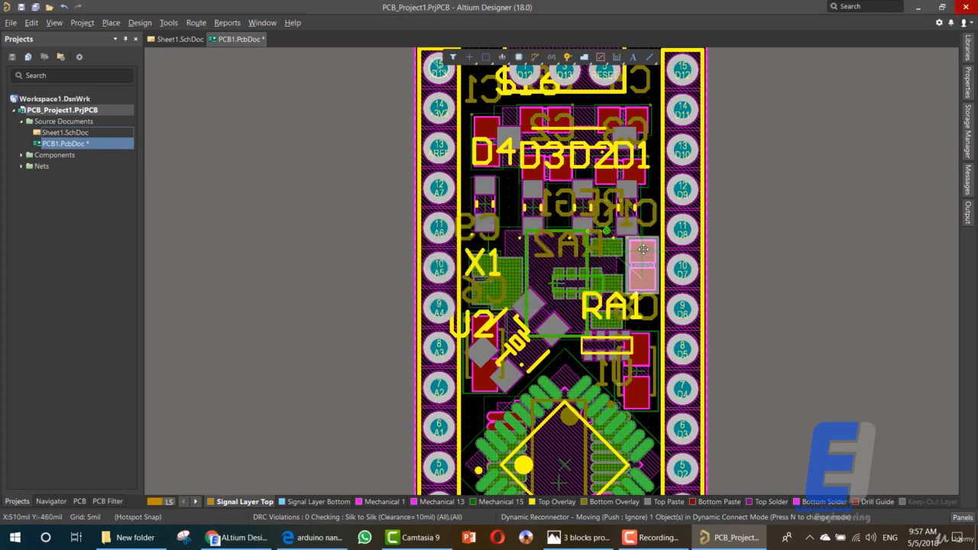
{"action": "left_click", "coordinate": [645, 249]}
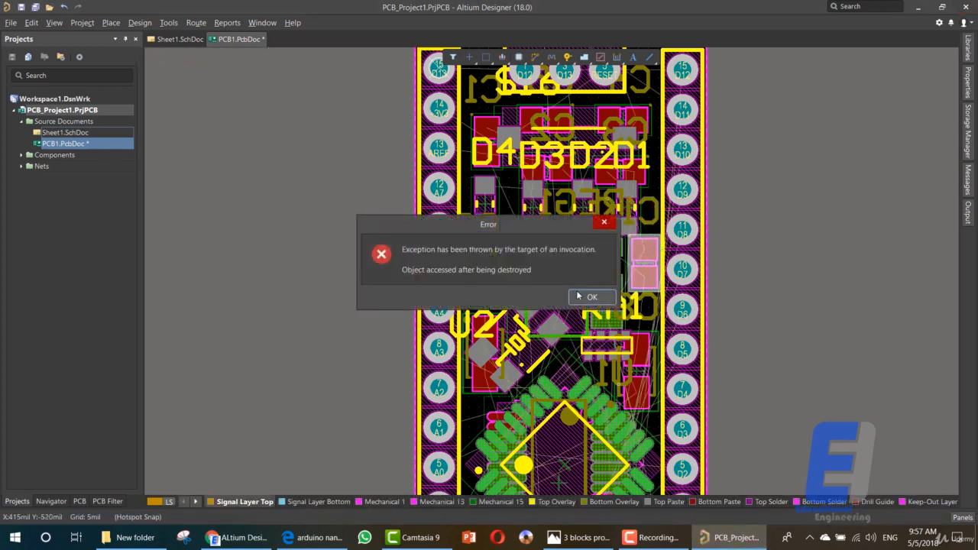
{"action": "left_click", "coordinate": [587, 295]}
Step: Move the rotated regulator REG1 off the board into the empty area beside header S1
{"action": "left_click", "coordinate": [574, 279]}
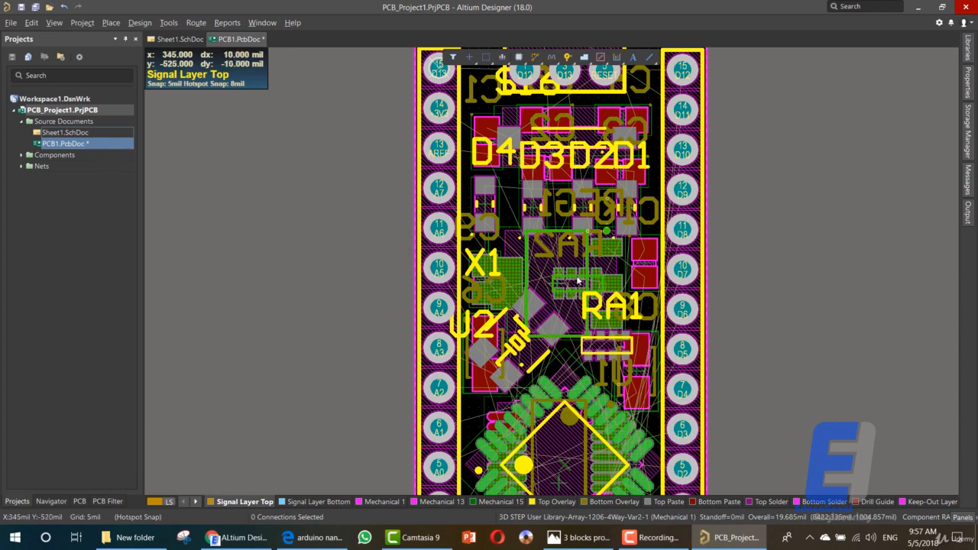
{"action": "right_click", "coordinate": [577, 280]}
{"action": "key", "text": "Escape"}
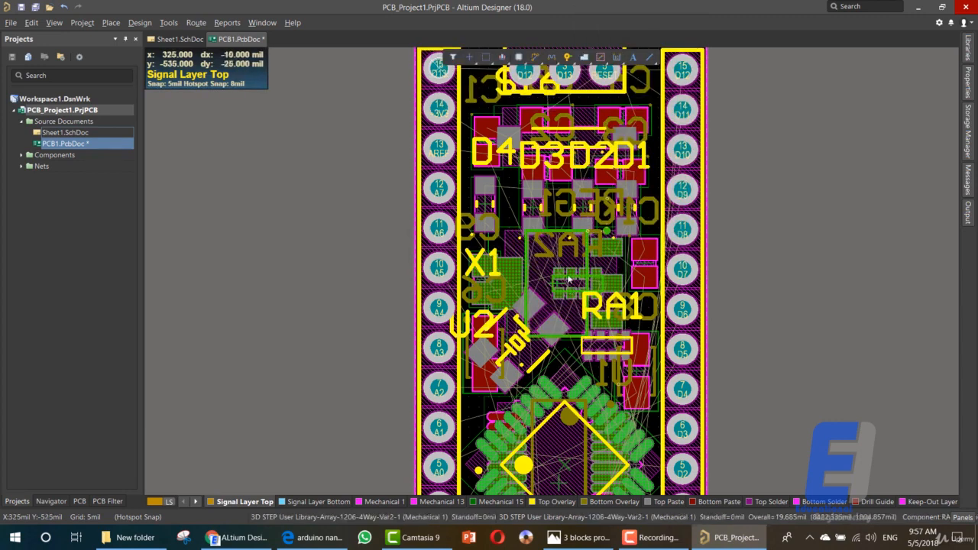
{"action": "left_click_drag", "start_coordinate": [568, 288], "coordinate": [802, 266]}
{"action": "left_click", "coordinate": [594, 297]}
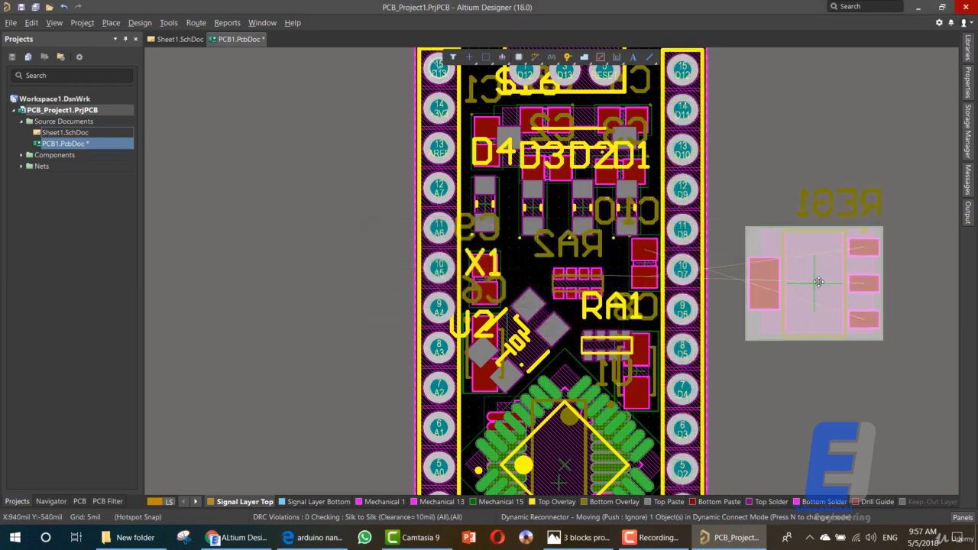
{"action": "left_click", "coordinate": [599, 295]}
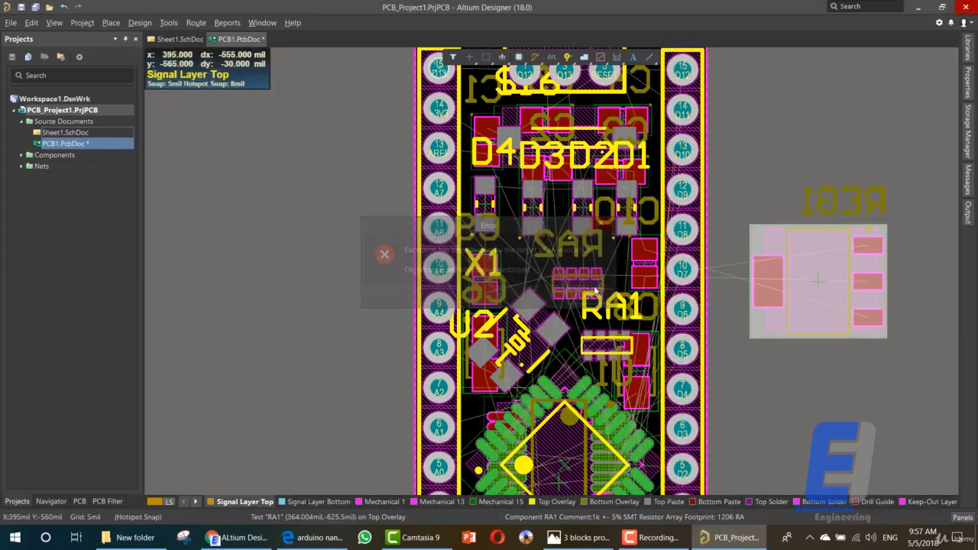
Step: Rotate resistor array RA2 to vertical and place it next to LED D4 near header S3
{"action": "left_click_drag", "start_coordinate": [595, 281], "coordinate": [550, 246]}
{"action": "left_click", "coordinate": [586, 298]}
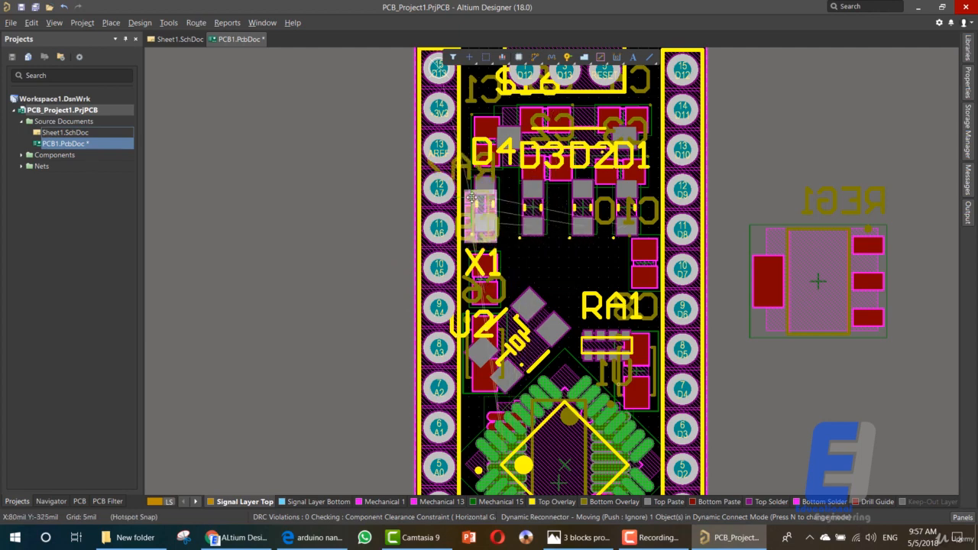
{"action": "left_click_drag", "start_coordinate": [495, 212], "coordinate": [497, 213]}
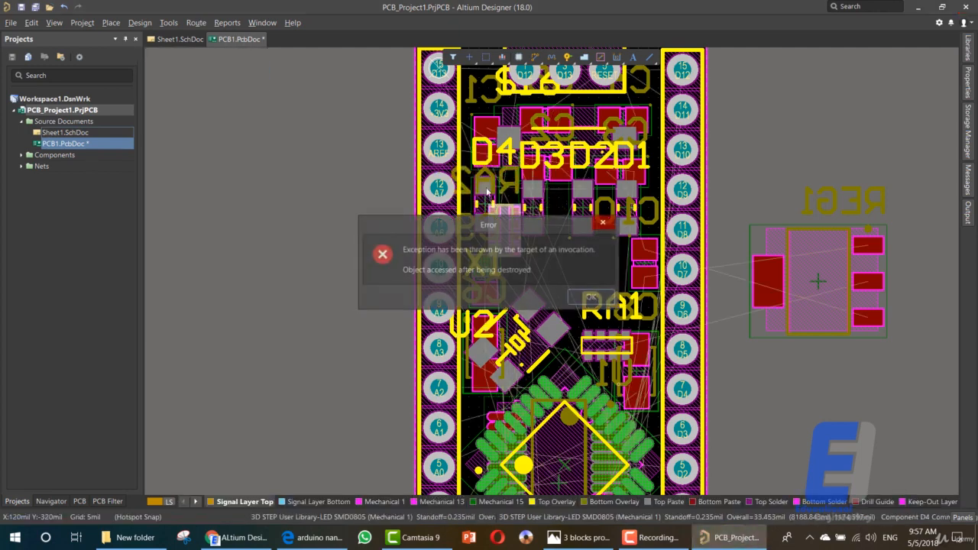
{"action": "left_click", "coordinate": [592, 297]}
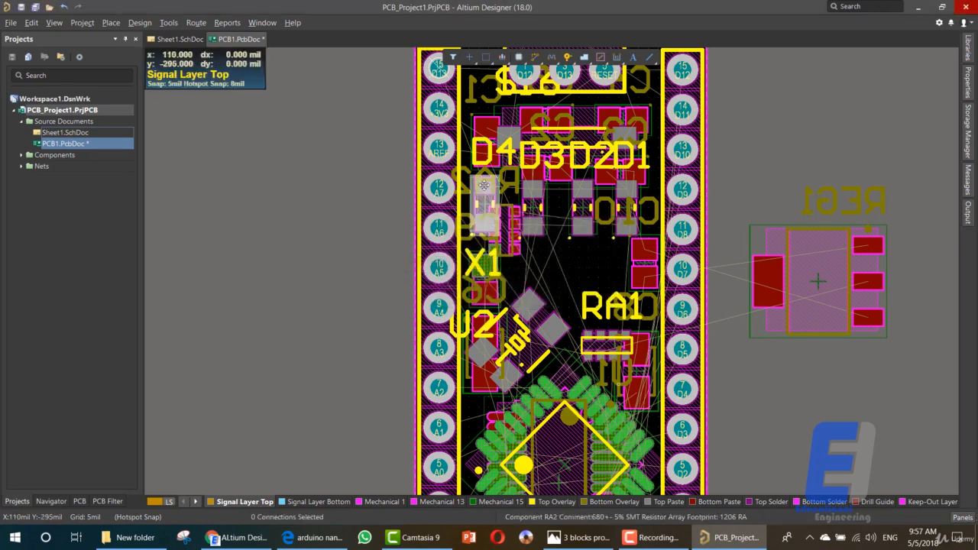
Step: Move LED D4 to the free area above RA1 and turn it horizontal beside capacitor C10
{"action": "mouse_move", "coordinate": [519, 211]}
{"action": "left_mouse_down"}
{"action": "mouse_move", "coordinate": [558, 242]}
{"action": "mouse_move", "coordinate": [507, 226]}
{"action": "left_mouse_up"}
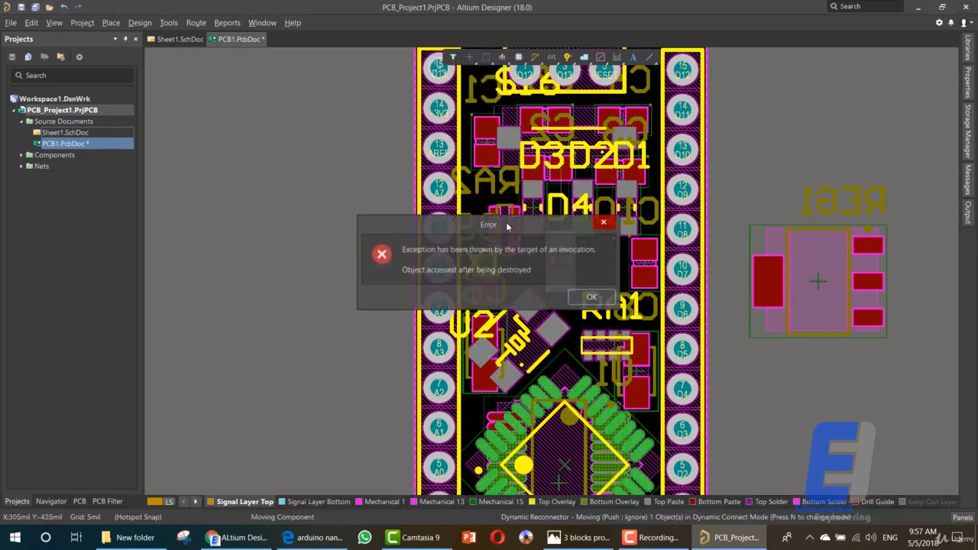
{"action": "left_click", "coordinate": [592, 298]}
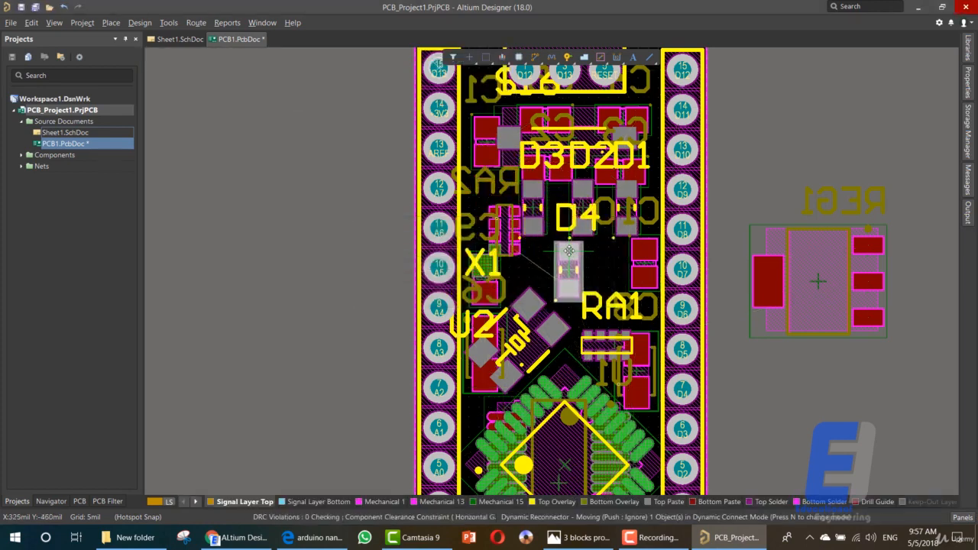
{"action": "left_click", "coordinate": [574, 252]}
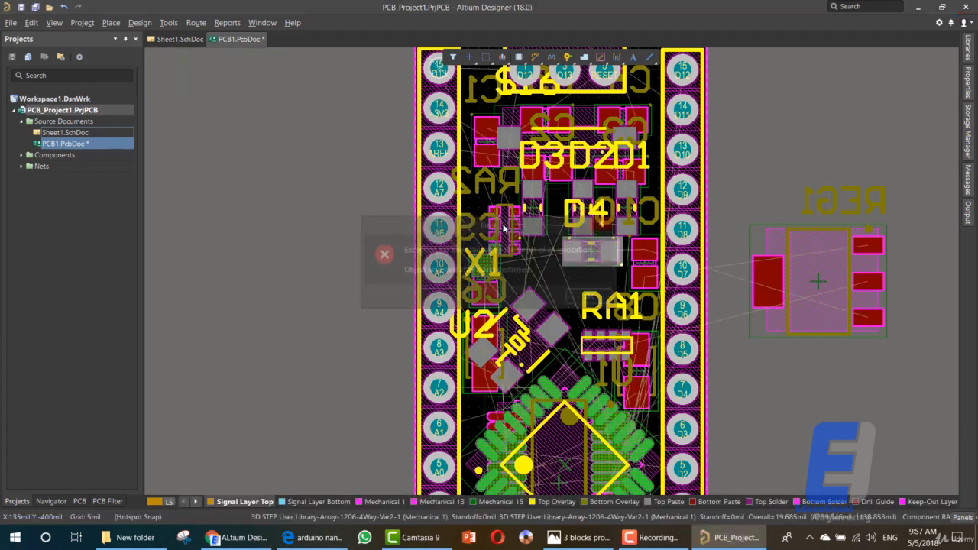
{"action": "left_click", "coordinate": [592, 297]}
Step: Move resistor array RA2 into D4's former spot between capacitor C1 and crystal X1, along header S3
{"action": "left_click", "coordinate": [509, 227]}
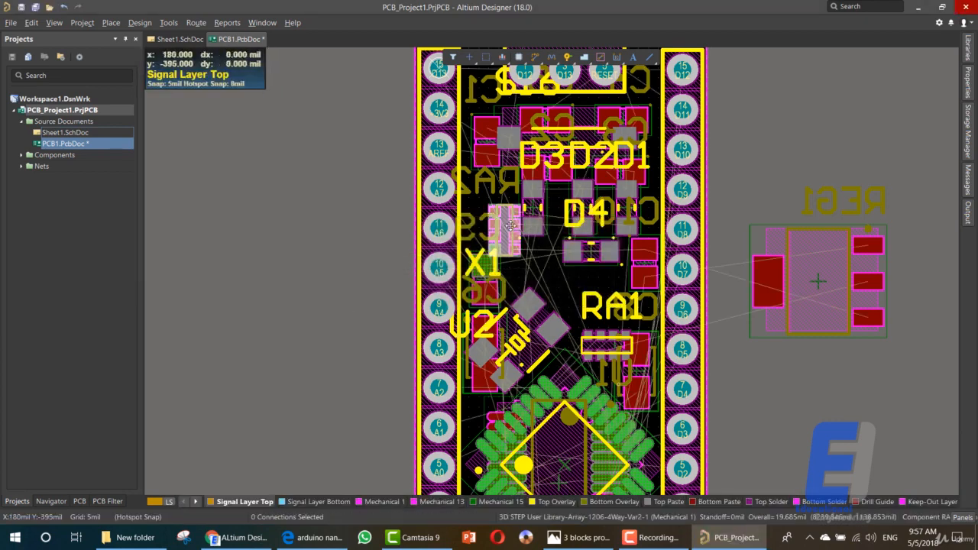
{"action": "left_click_drag", "start_coordinate": [510, 226], "coordinate": [569, 269]}
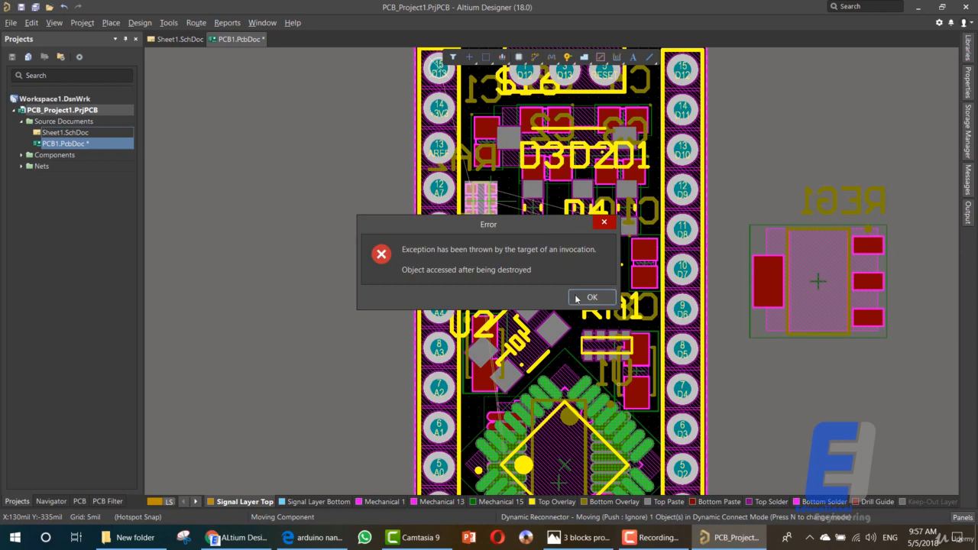
{"action": "left_click", "coordinate": [576, 299]}
{"action": "left_click", "coordinate": [495, 200]}
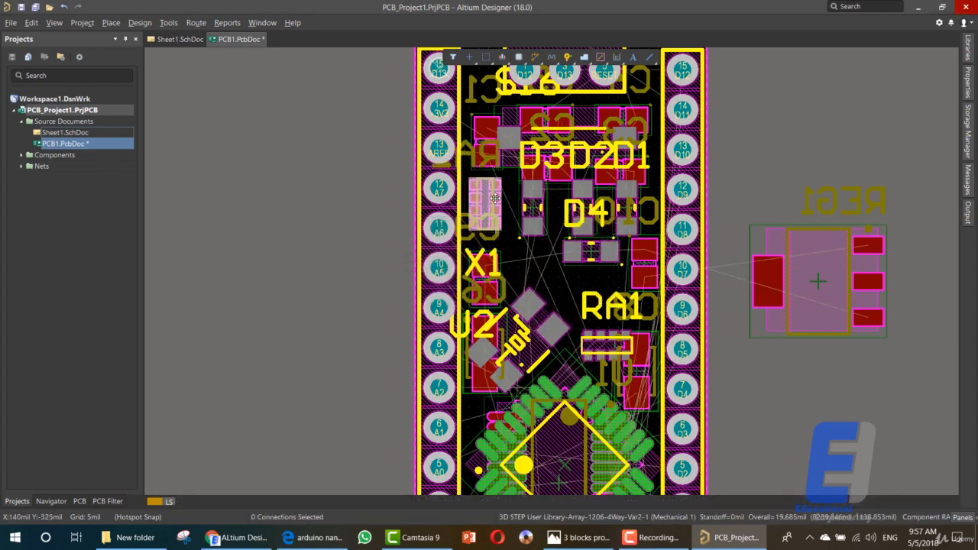
{"action": "left_click", "coordinate": [589, 292]}
Step: Try to reposition capacitor C7 between the central chips and USB connector S2
{"action": "scroll", "coordinate": [585, 348], "scroll_direction": "down", "scroll_amount": 5}
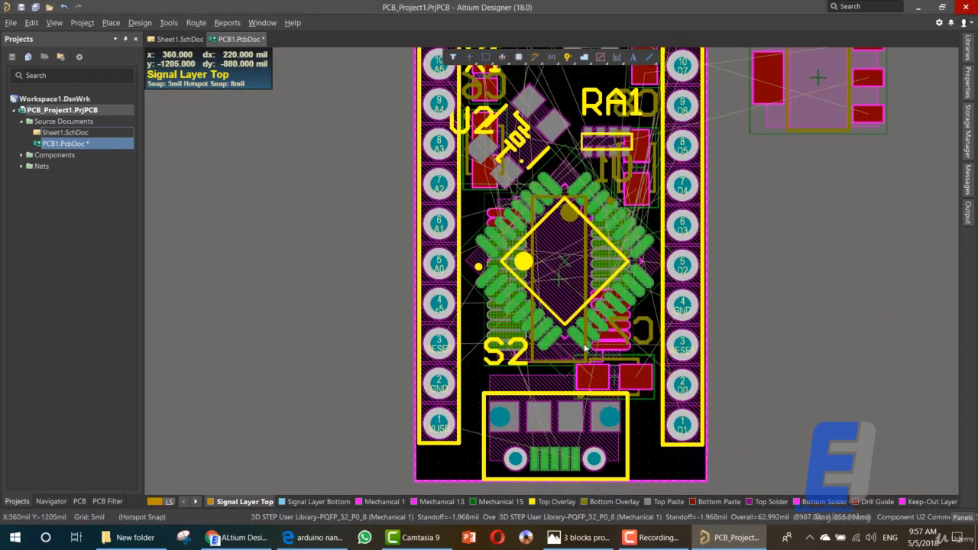
{"action": "left_click", "coordinate": [598, 385]}
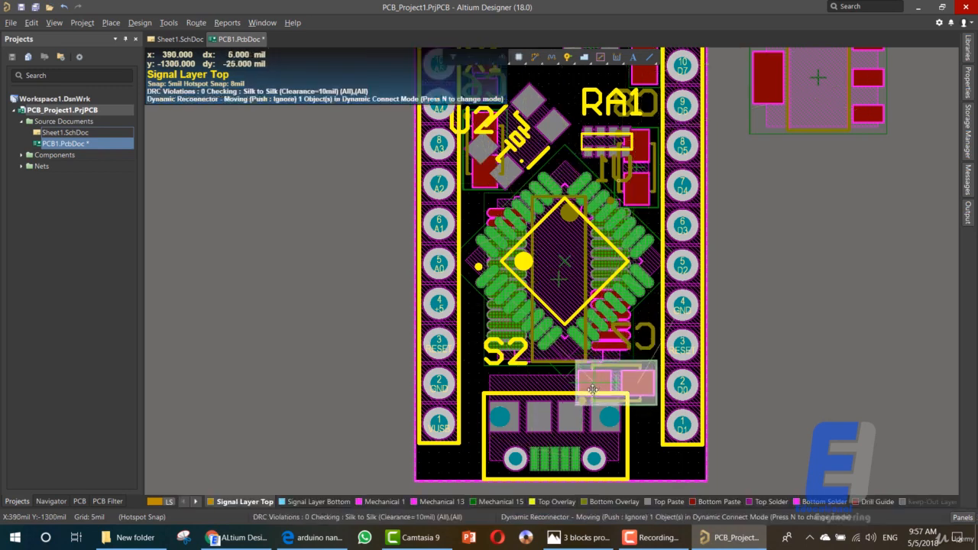
{"action": "left_click", "coordinate": [596, 302]}
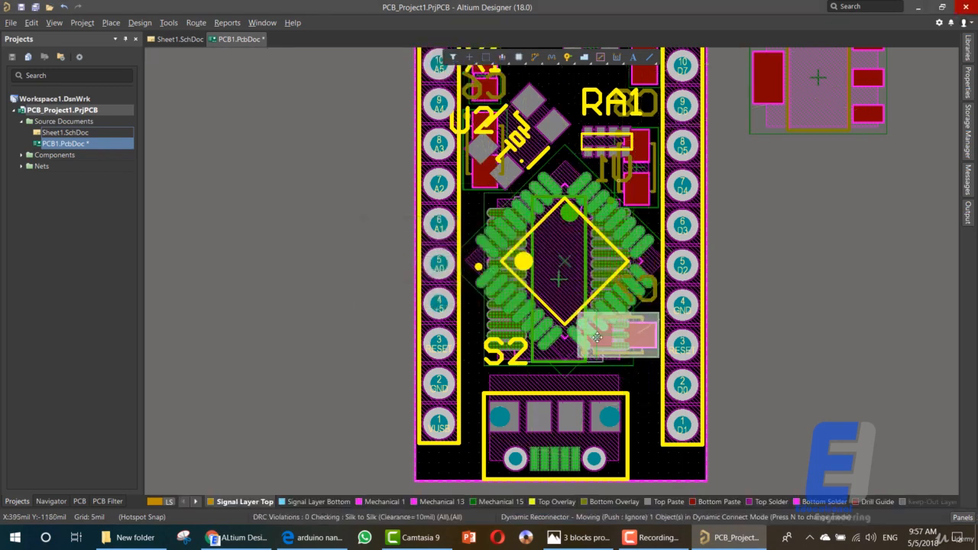
{"action": "left_click", "coordinate": [599, 302]}
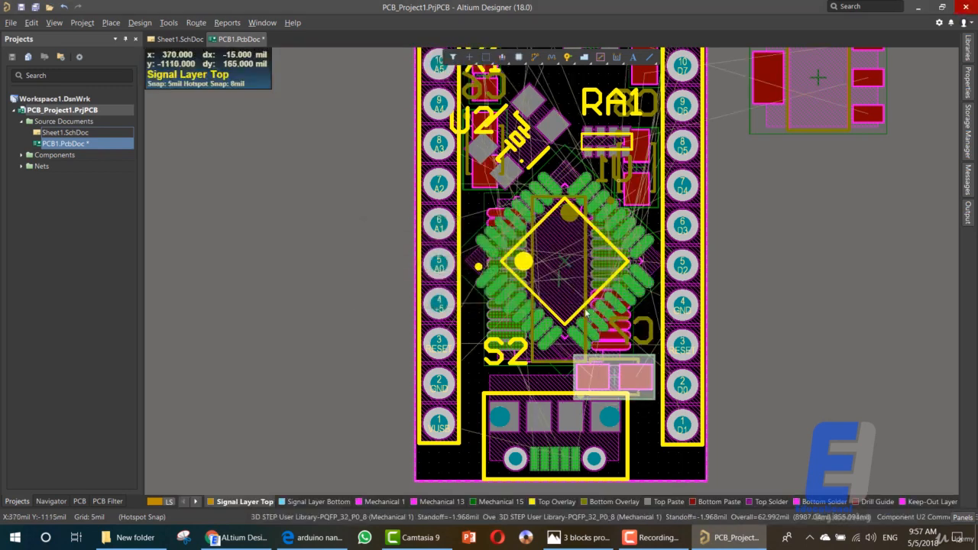
Step: Shift bottom-side chip U1 slightly toward header S3, keeping it above capacitor C7 and connector S2
{"action": "left_click", "coordinate": [584, 362]}
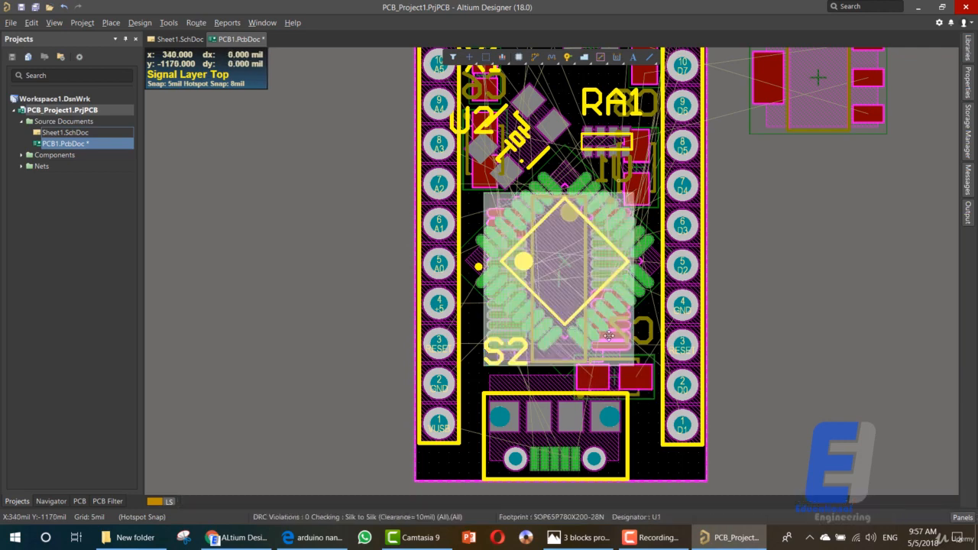
{"action": "left_click", "coordinate": [609, 296]}
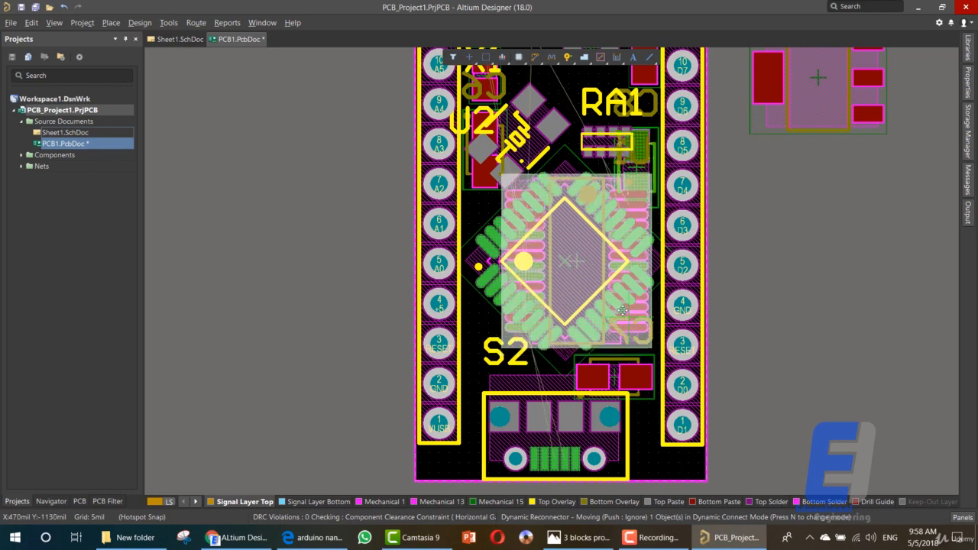
{"action": "left_click", "coordinate": [613, 324]}
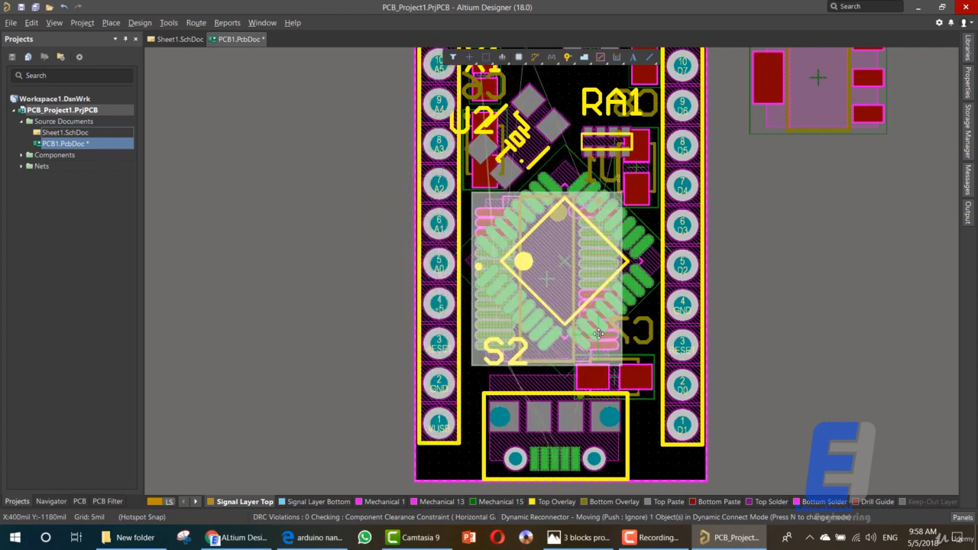
{"action": "left_click", "coordinate": [600, 338]}
{"action": "right_click", "coordinate": [600, 338]}
{"action": "left_click", "coordinate": [757, 346]}
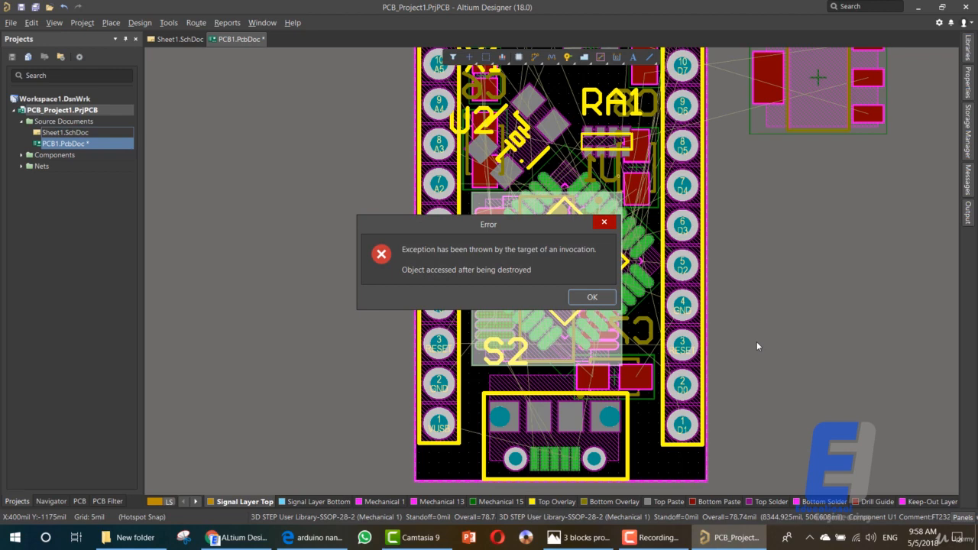
{"action": "left_click", "coordinate": [579, 298]}
Step: Move capacitors C1, C2 and C3, resistor array RA2 and button S16 together about 20 mil toward header S5
{"action": "scroll", "coordinate": [735, 319], "scroll_direction": "up", "scroll_amount": 5}
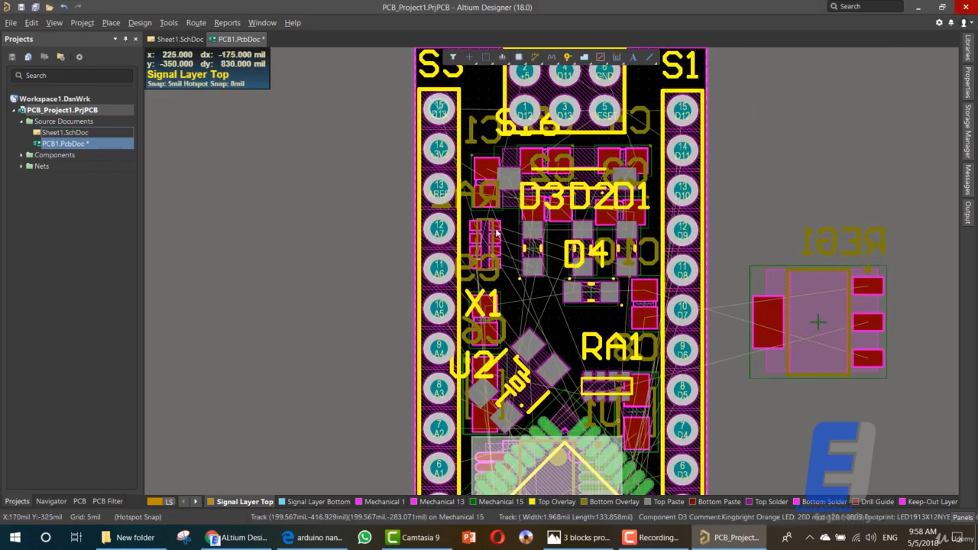
{"action": "left_click_drag", "start_coordinate": [467, 138], "coordinate": [648, 279]}
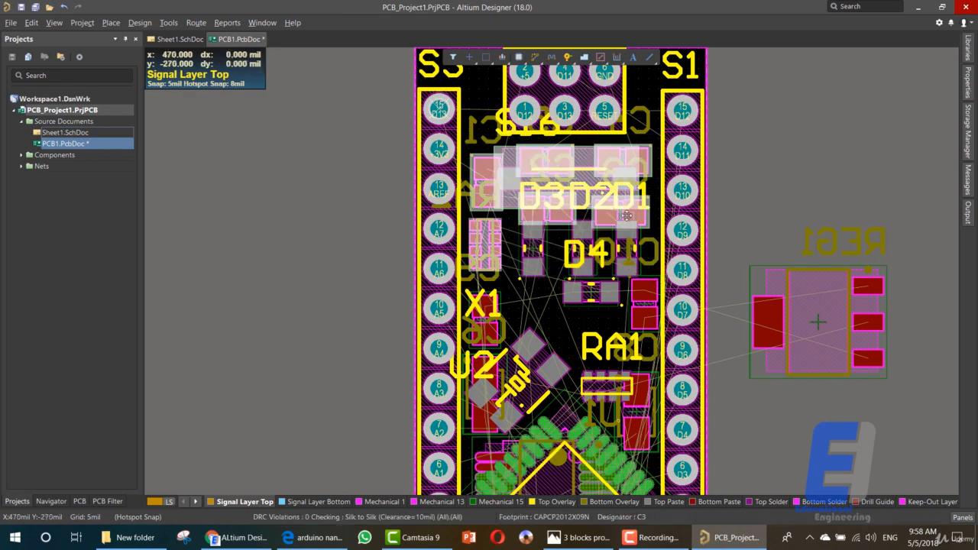
{"action": "left_click", "coordinate": [724, 216]}
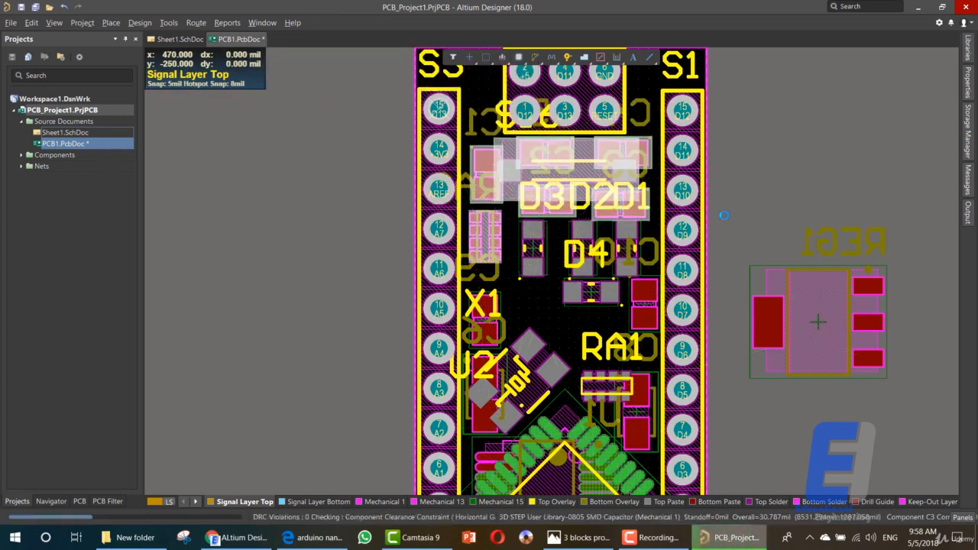
Step: Put LED D1 on the bottom side, turned horizontal, beside header S1 between capacitors C3 and C10
{"action": "left_click_drag", "start_coordinate": [519, 283], "coordinate": [637, 230]}
{"action": "left_click", "coordinate": [590, 297]}
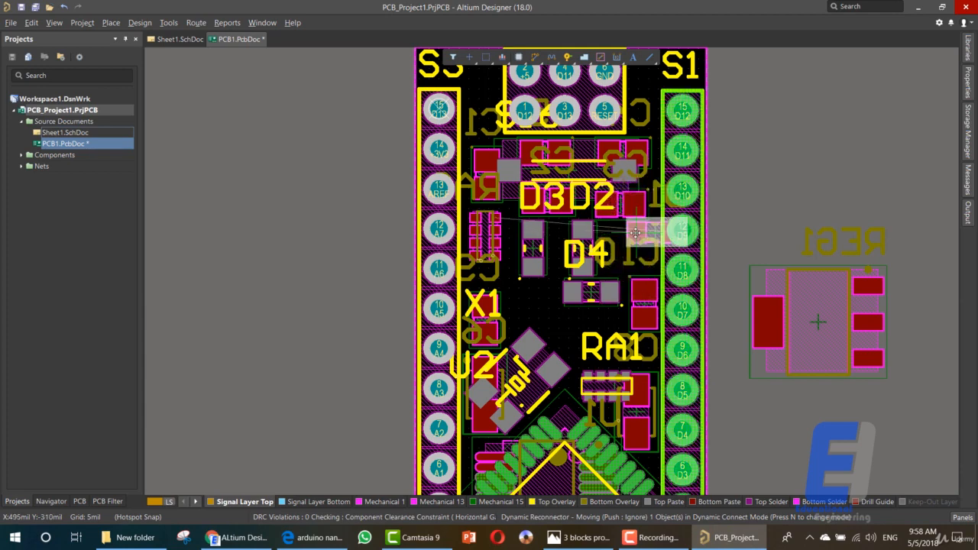
{"action": "key", "text": "space"}
{"action": "left_click", "coordinate": [606, 237]}
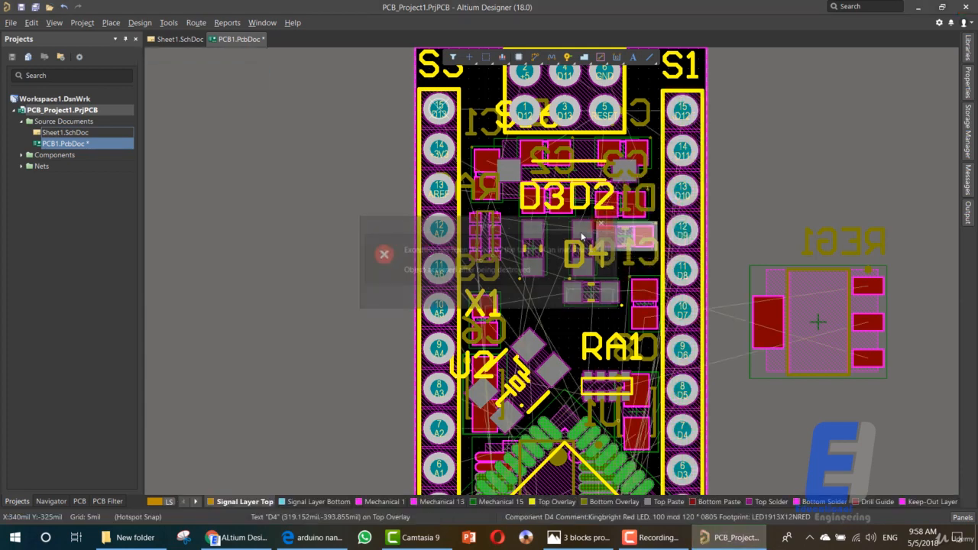
{"action": "left_click", "coordinate": [586, 296]}
Step: Turn LED D2 horizontal and place it directly beside D1, below button S16
{"action": "left_click", "coordinate": [578, 230]}
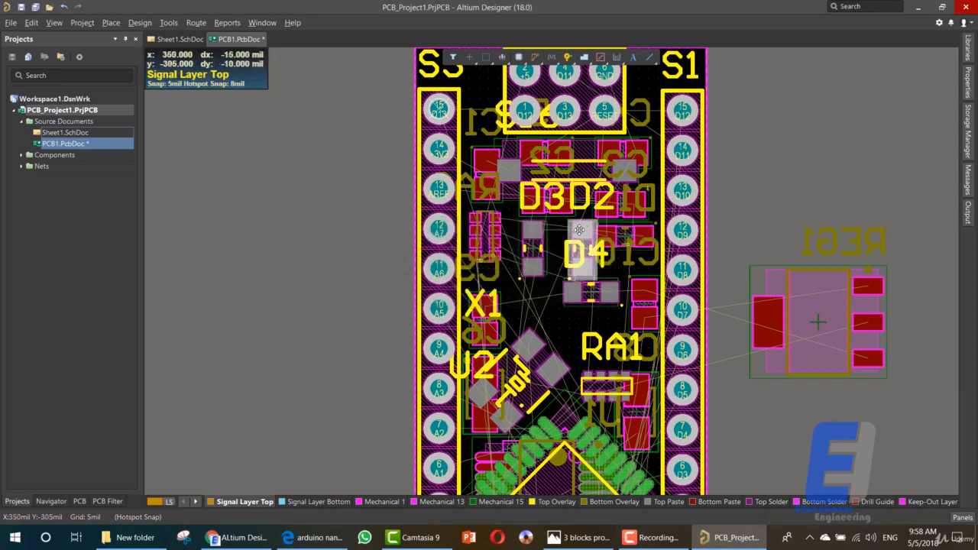
{"action": "left_click", "coordinate": [581, 230]}
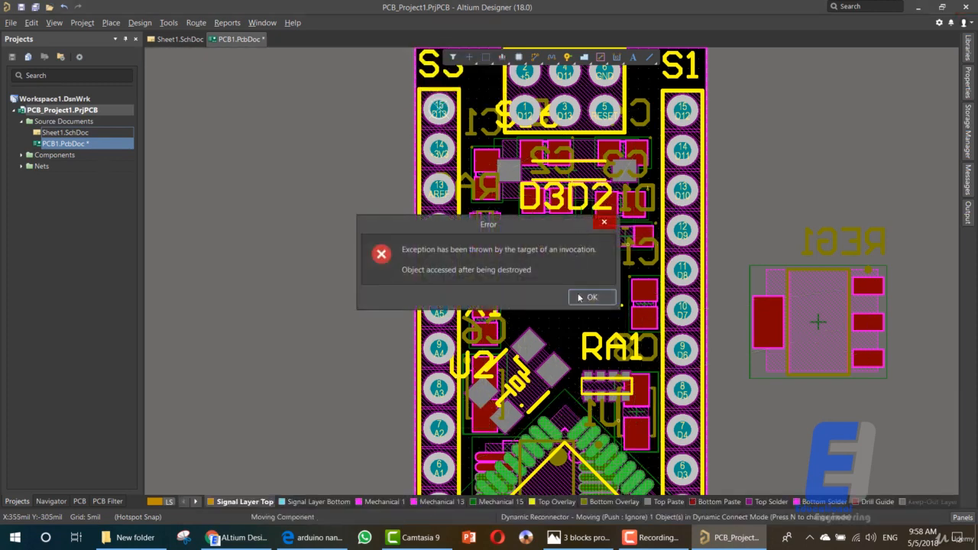
{"action": "left_click", "coordinate": [581, 297]}
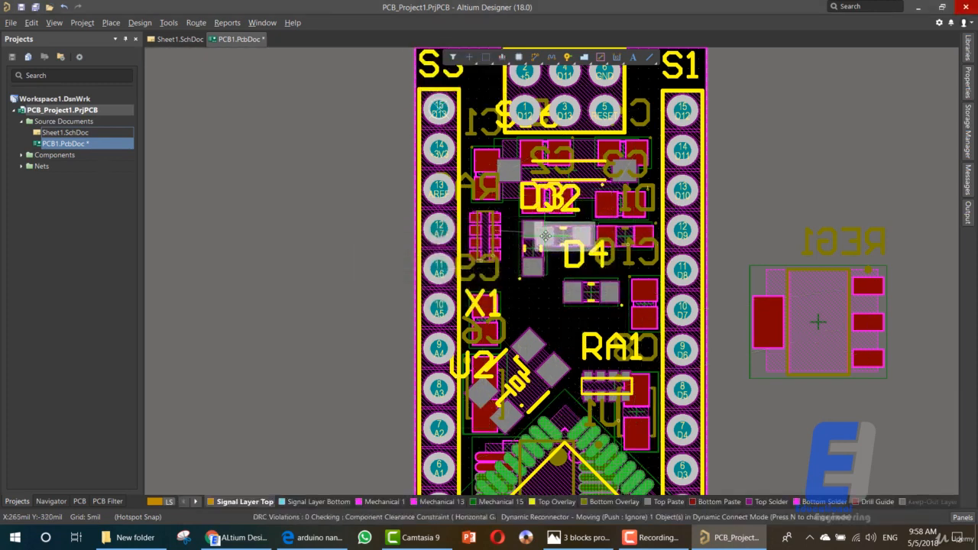
{"action": "left_click", "coordinate": [545, 235]}
{"action": "left_click", "coordinate": [584, 297]}
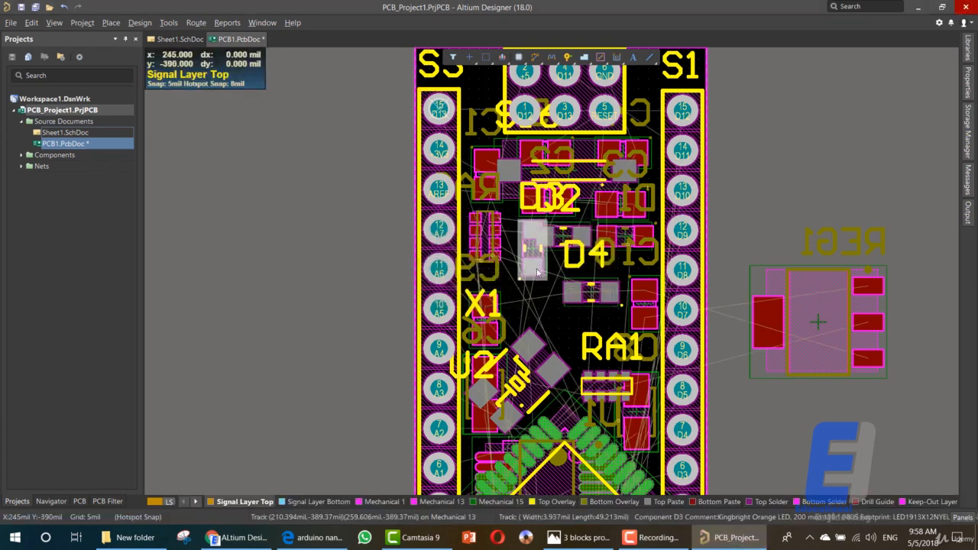
Step: Move vertical LED D3 toward header S3 so it sits between resistor array RA2 and LED D2
{"action": "left_click", "coordinate": [538, 272]}
{"action": "left_click", "coordinate": [571, 298]}
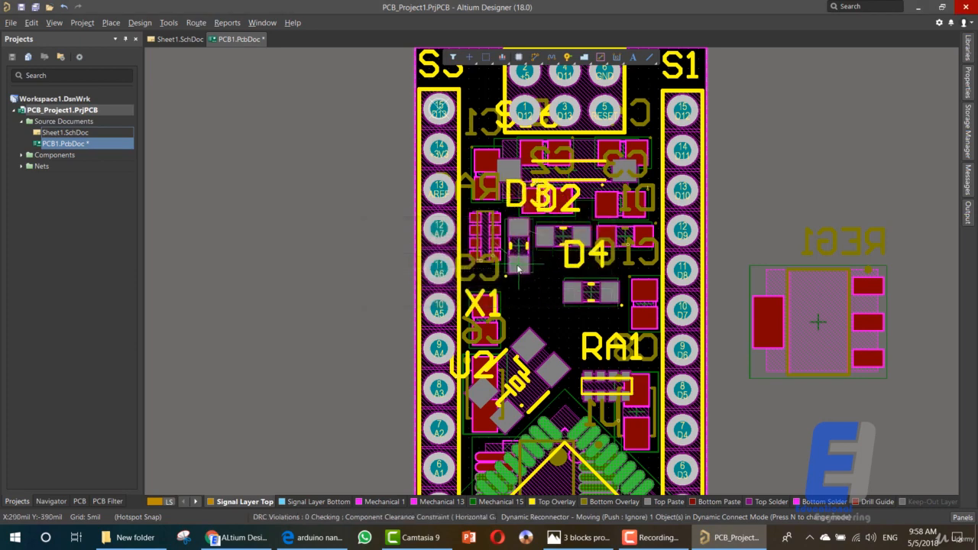
{"action": "left_click", "coordinate": [519, 272]}
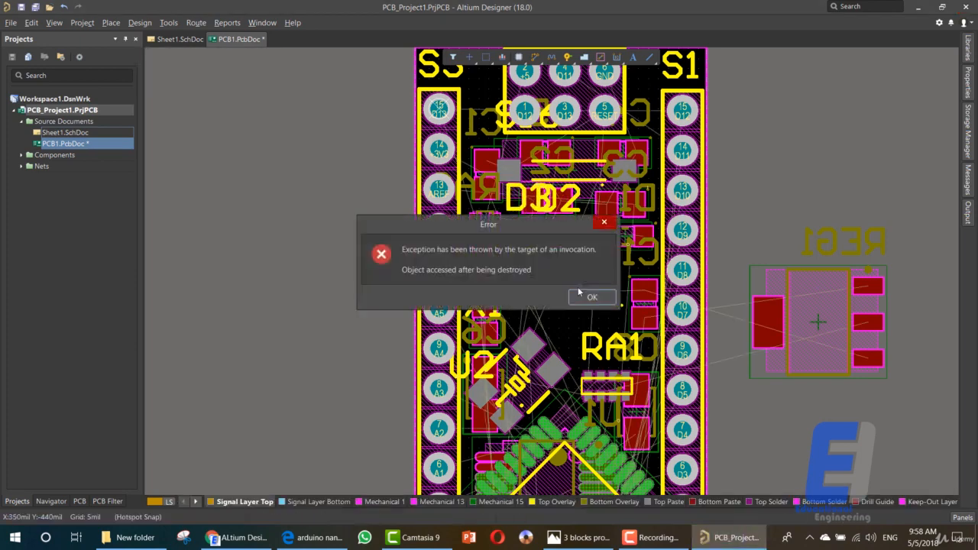
{"action": "left_click", "coordinate": [569, 295]}
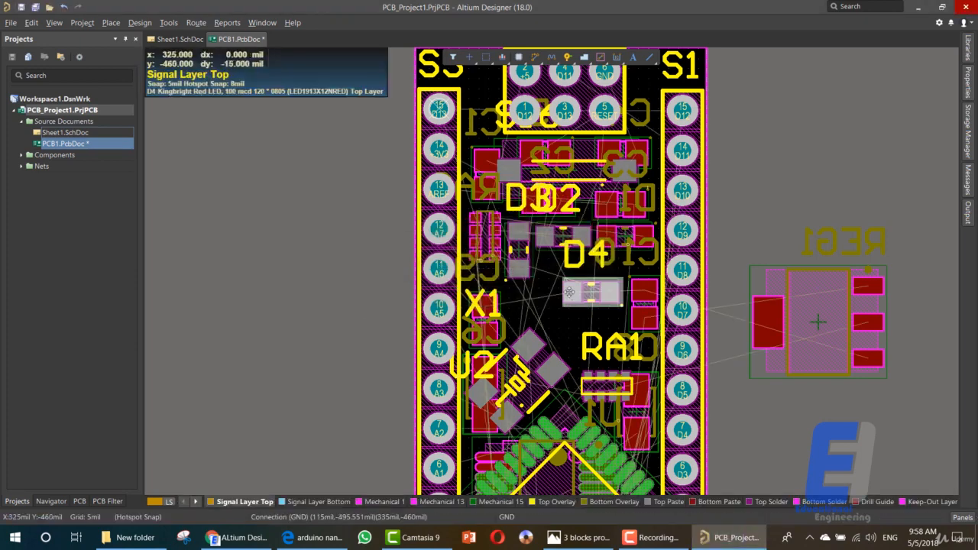
Step: Move LED D4 off the board and park it over regulator REG1 outside header S1
{"action": "left_click_drag", "start_coordinate": [573, 293], "coordinate": [775, 416]}
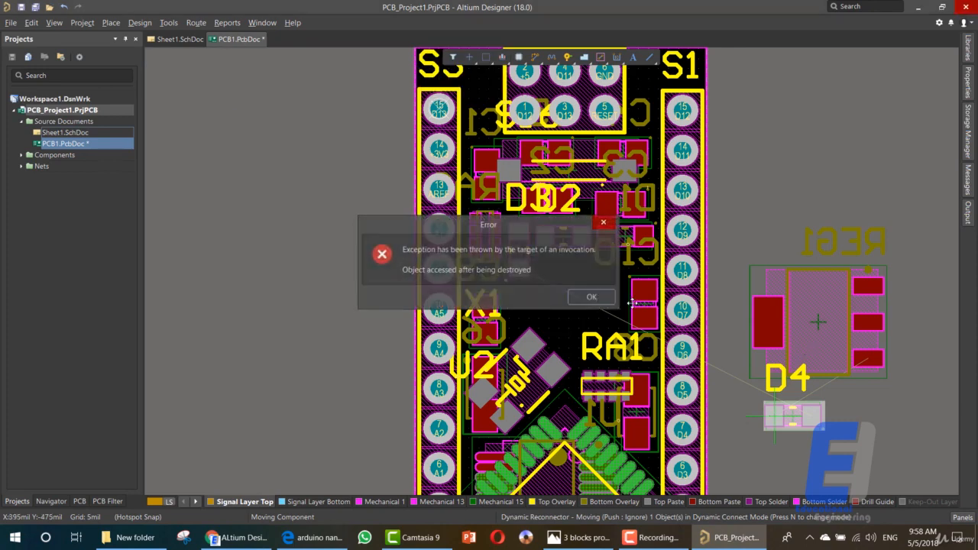
{"action": "left_click", "coordinate": [817, 316]}
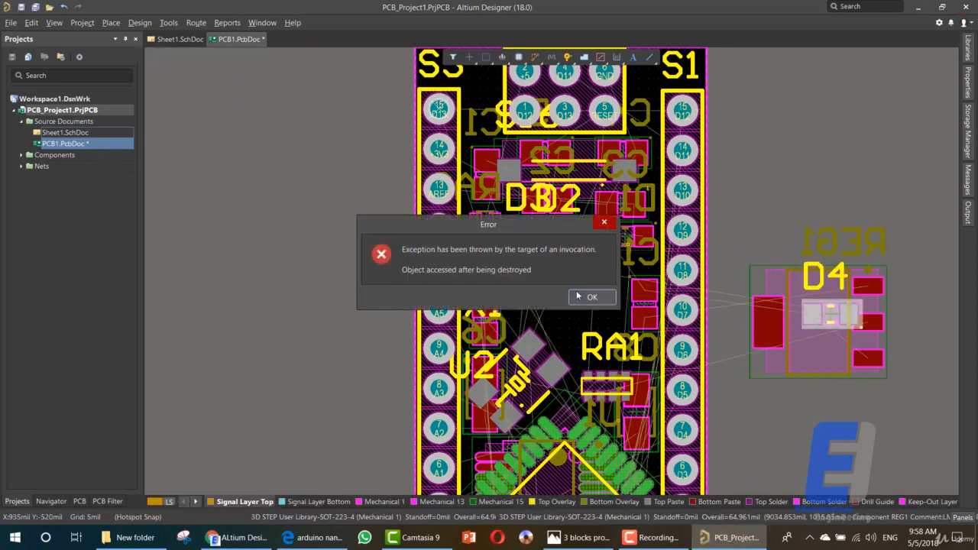
{"action": "left_click", "coordinate": [578, 296]}
Step: Move regulator REG1 onto the board, into the central area between the LEDs and resistor array RA1
{"action": "left_click_drag", "start_coordinate": [772, 321], "coordinate": [558, 307]}
{"action": "left_click", "coordinate": [595, 297]}
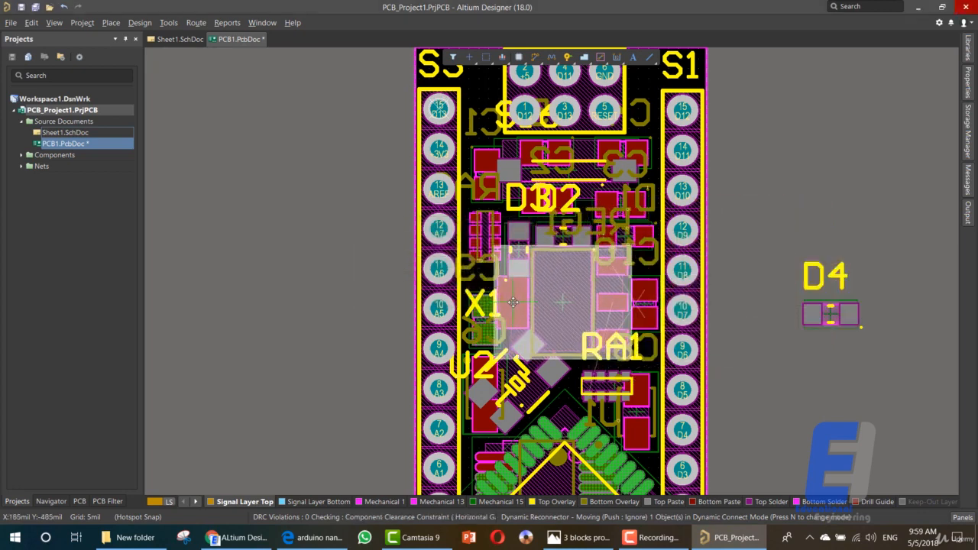
{"action": "left_click", "coordinate": [513, 302]}
{"action": "left_click", "coordinate": [579, 298]}
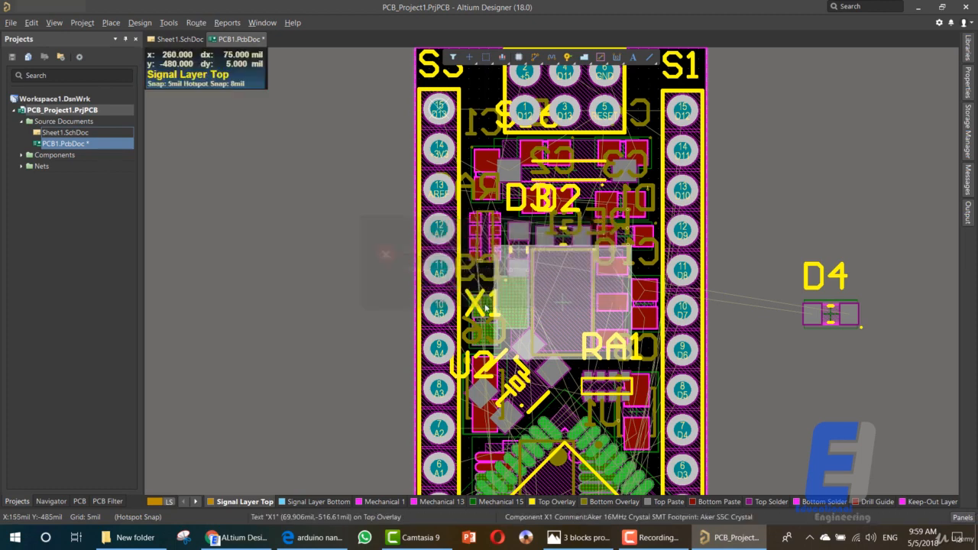
Step: Move capacitor C9 closer to header S3 so it clears the large pad of REG1
{"action": "left_click", "coordinate": [477, 305]}
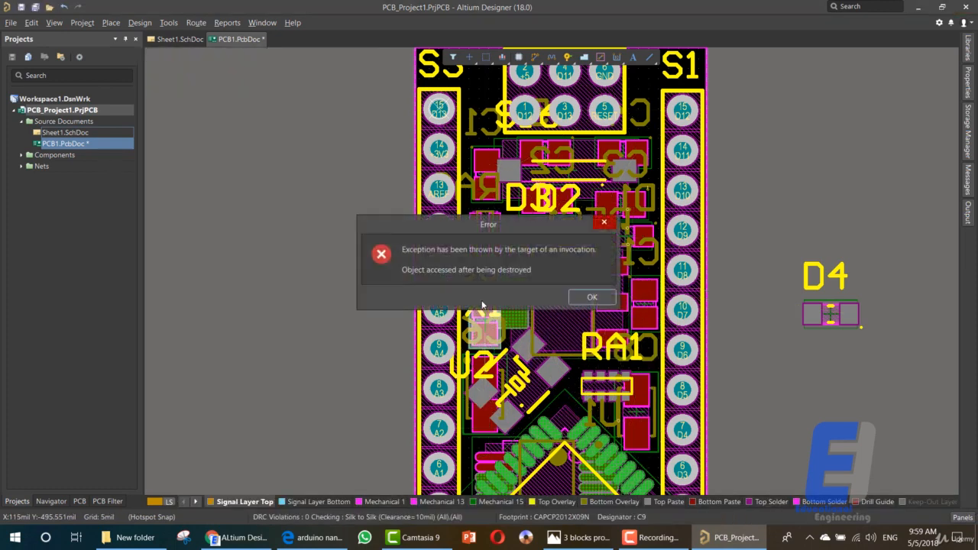
{"action": "left_click", "coordinate": [590, 296]}
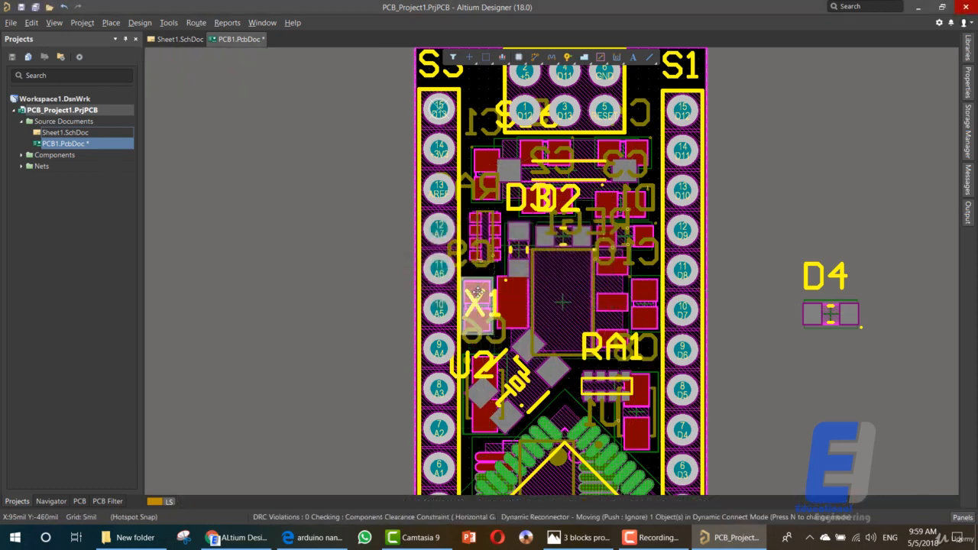
{"action": "left_click", "coordinate": [477, 293]}
{"action": "left_click", "coordinate": [590, 298]}
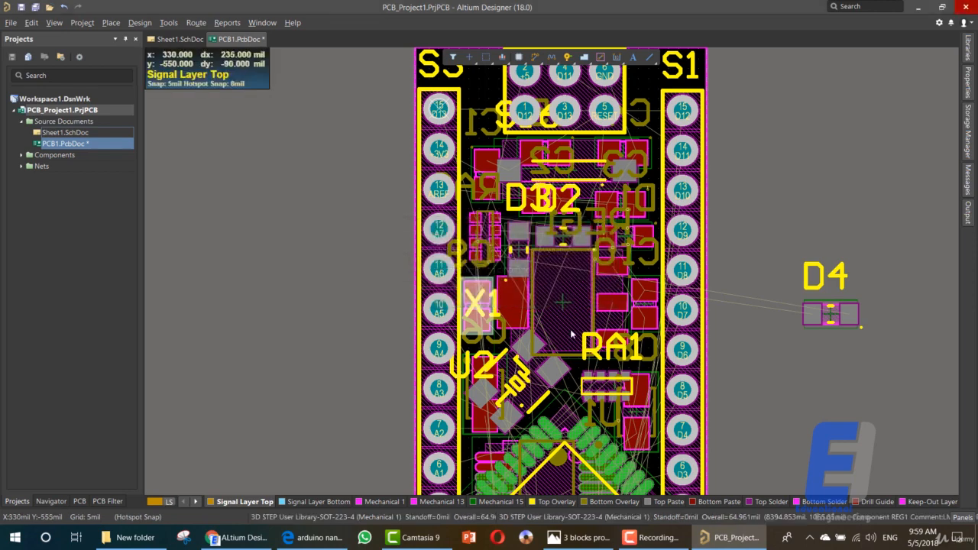
Step: Bring LED D4 back onto the board and place it vertically over the middle of REG1
{"action": "left_click", "coordinate": [830, 320]}
{"action": "left_click_drag", "start_coordinate": [845, 315], "coordinate": [796, 319]}
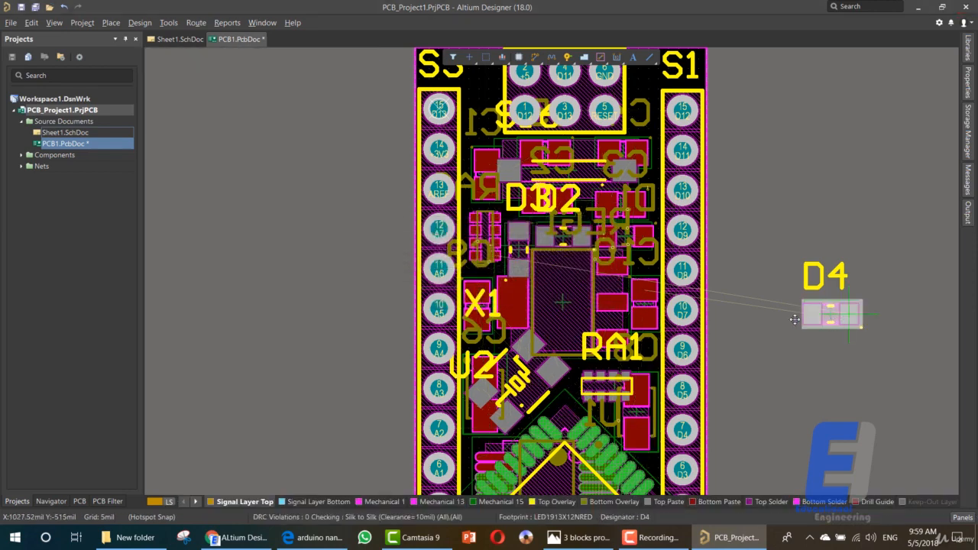
{"action": "left_click", "coordinate": [608, 299]}
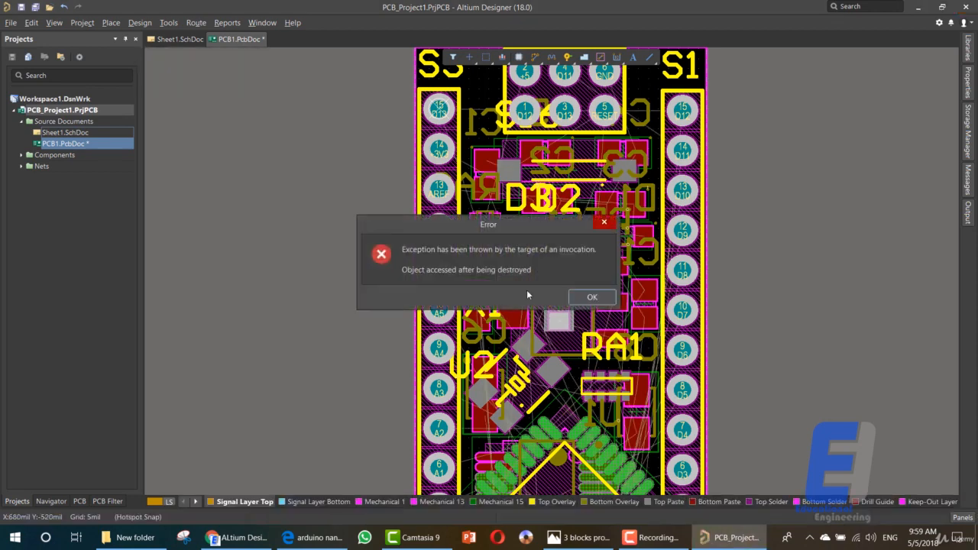
{"action": "left_click", "coordinate": [587, 298]}
Step: Shift USB connector S2 about 35 mil toward header S1, keeping it flush with the board's lower edge
{"action": "scroll", "coordinate": [573, 306], "scroll_direction": "up", "scroll_amount": 2}
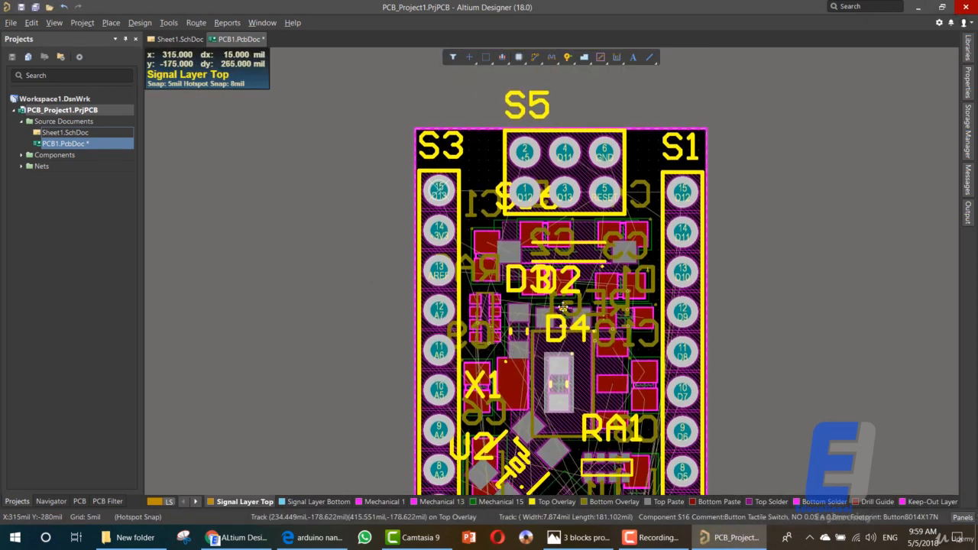
{"action": "scroll", "coordinate": [564, 313], "scroll_direction": "down", "scroll_amount": 6}
{"action": "left_click", "coordinate": [564, 377]}
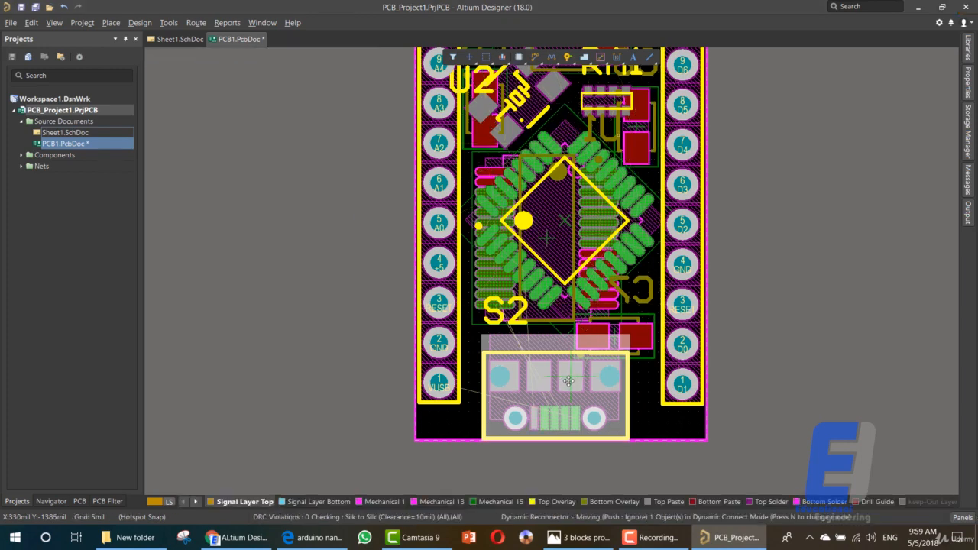
{"action": "left_click", "coordinate": [584, 300]}
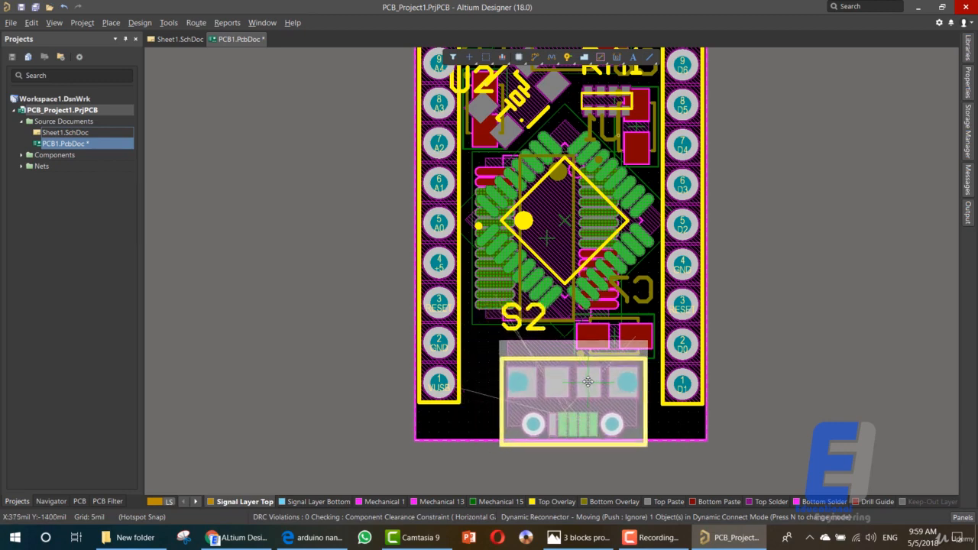
{"action": "left_click", "coordinate": [585, 380]}
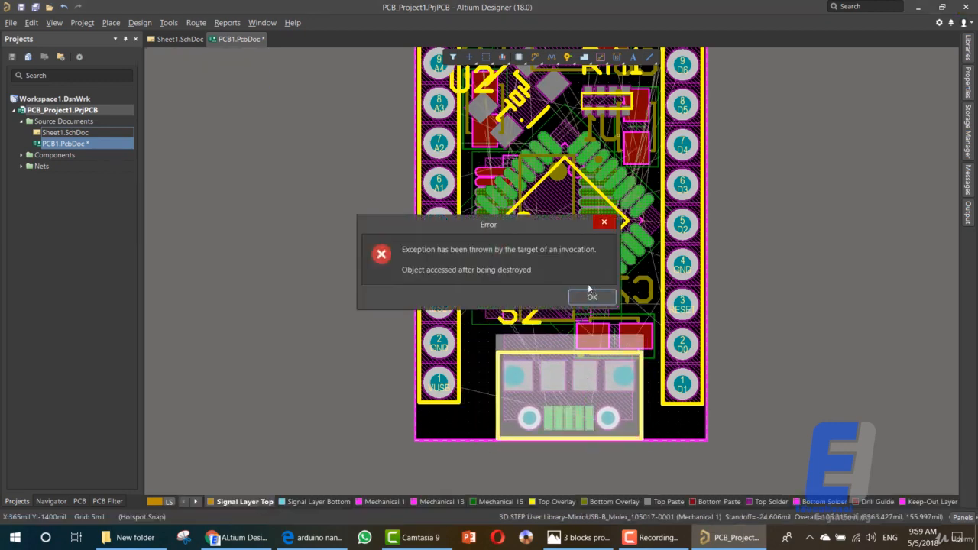
{"action": "left_click", "coordinate": [590, 291]}
Step: Move chip U1 off the board to the empty area outside header S1
{"action": "left_click", "coordinate": [598, 280]}
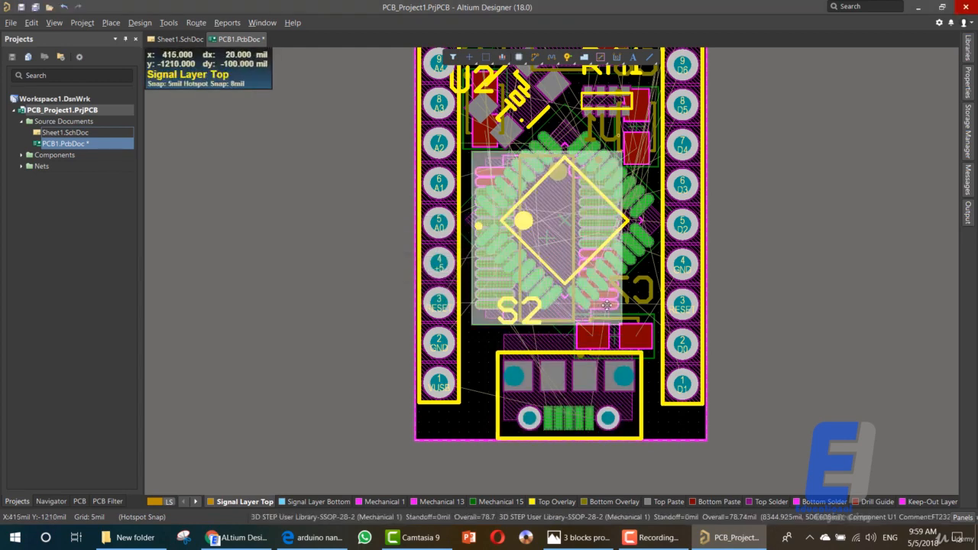
{"action": "left_click_drag", "start_coordinate": [607, 304], "coordinate": [889, 323]}
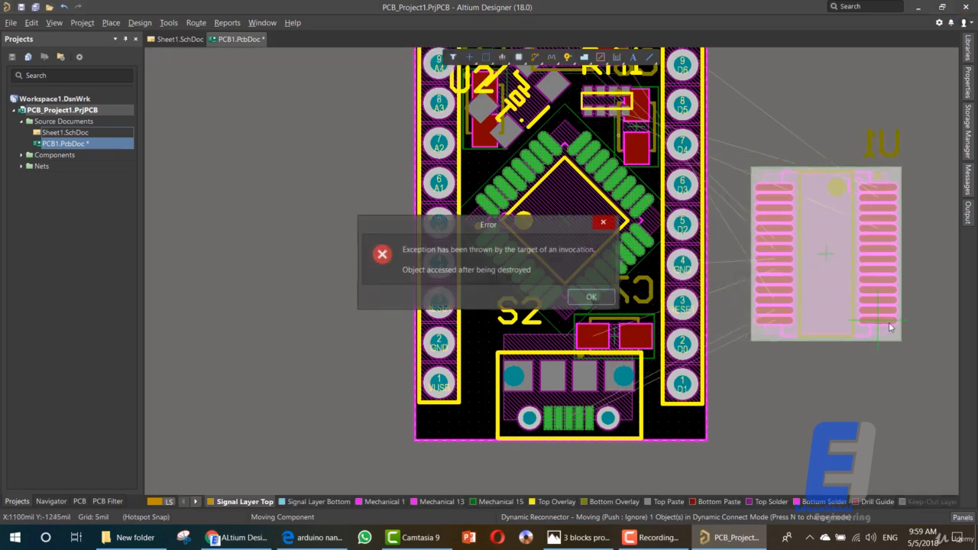
{"action": "left_click", "coordinate": [609, 299]}
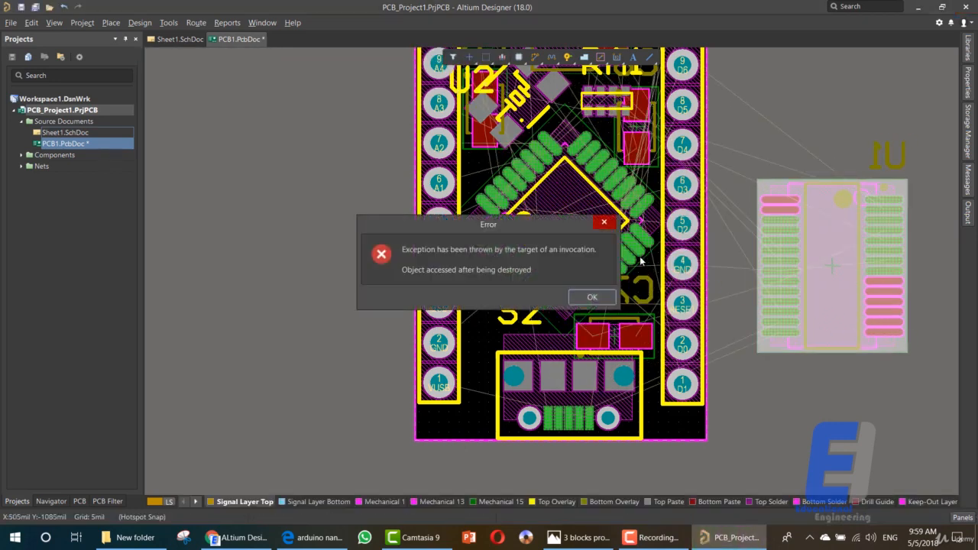
{"action": "left_click", "coordinate": [603, 298]}
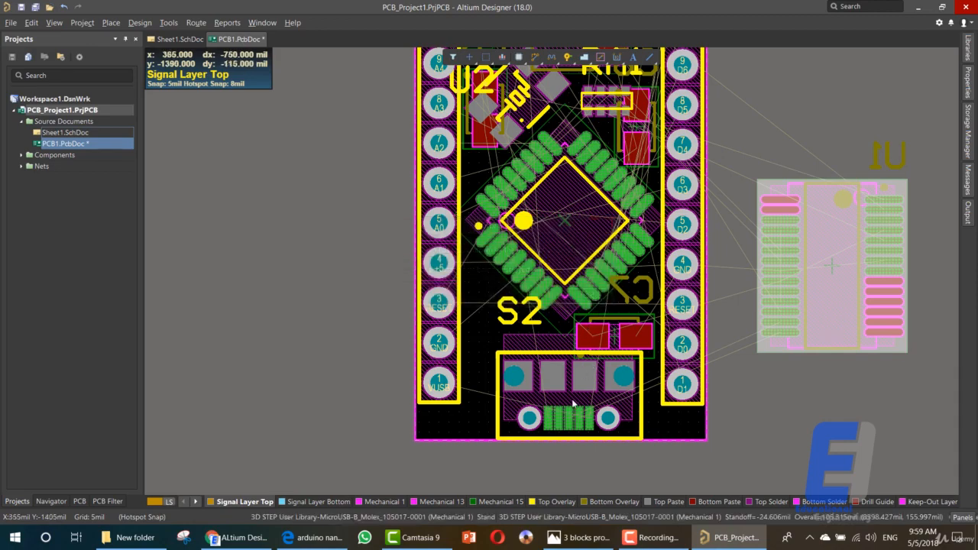
{"action": "left_click", "coordinate": [594, 344]}
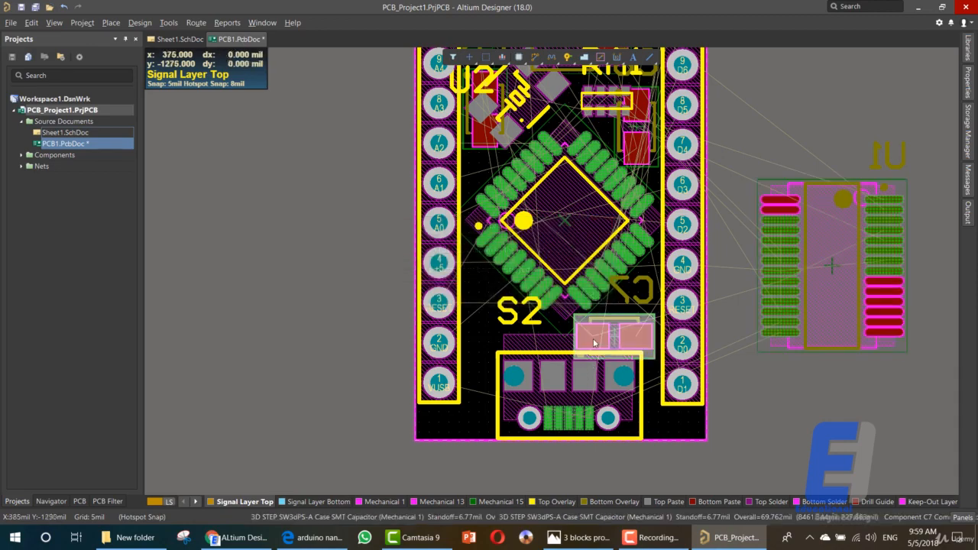
{"action": "scroll", "coordinate": [589, 349], "scroll_direction": "up", "scroll_amount": 8}
{"action": "scroll", "coordinate": [588, 354], "scroll_direction": "down", "scroll_amount": 8}
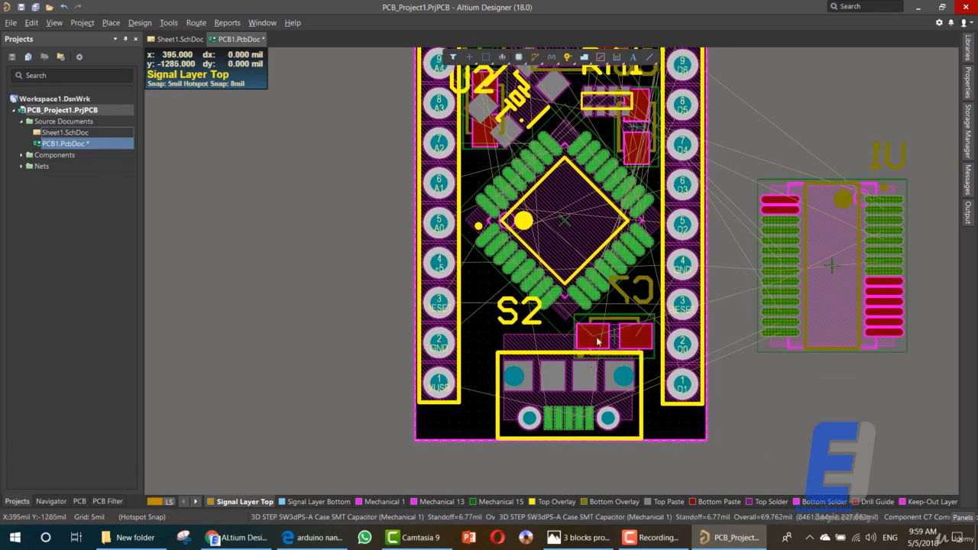
Step: Move capacitor C7 off the board to the empty area outside header S3, dismissing the error dialogs
{"action": "left_click", "coordinate": [598, 342]}
{"action": "left_click_drag", "start_coordinate": [587, 333], "coordinate": [318, 238]}
{"action": "left_click", "coordinate": [595, 297]}
{"action": "key", "text": "Return"}
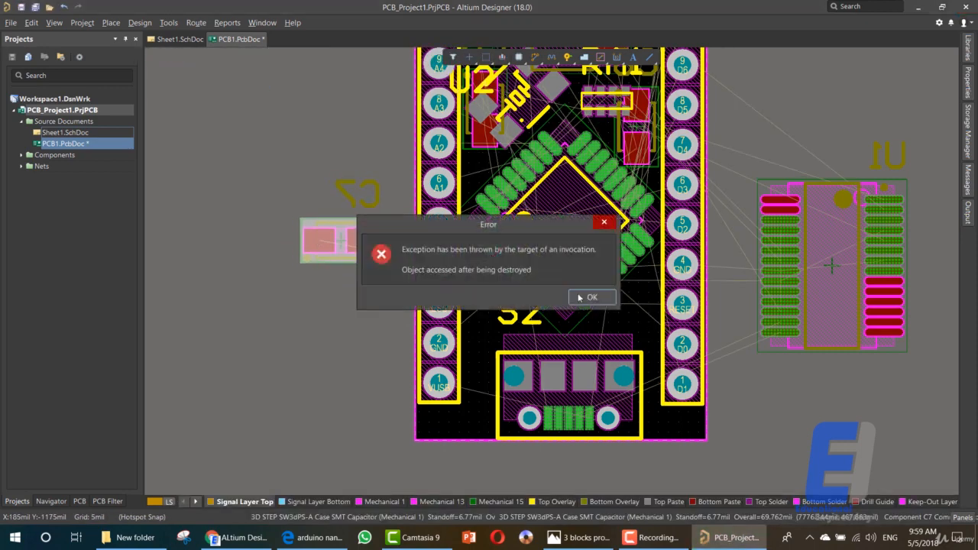
{"action": "left_click", "coordinate": [596, 302]}
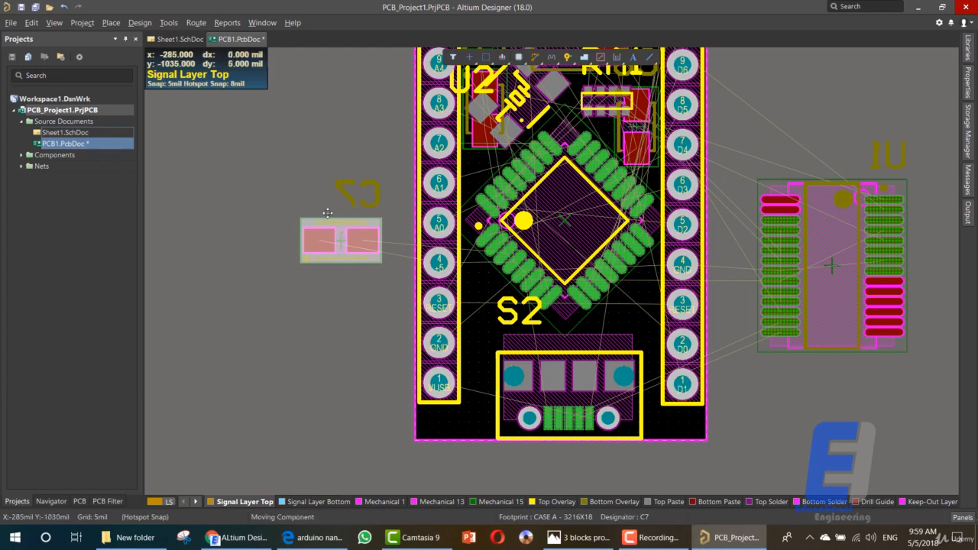
{"action": "left_click_drag", "start_coordinate": [343, 224], "coordinate": [329, 163]}
{"action": "left_click", "coordinate": [604, 304]}
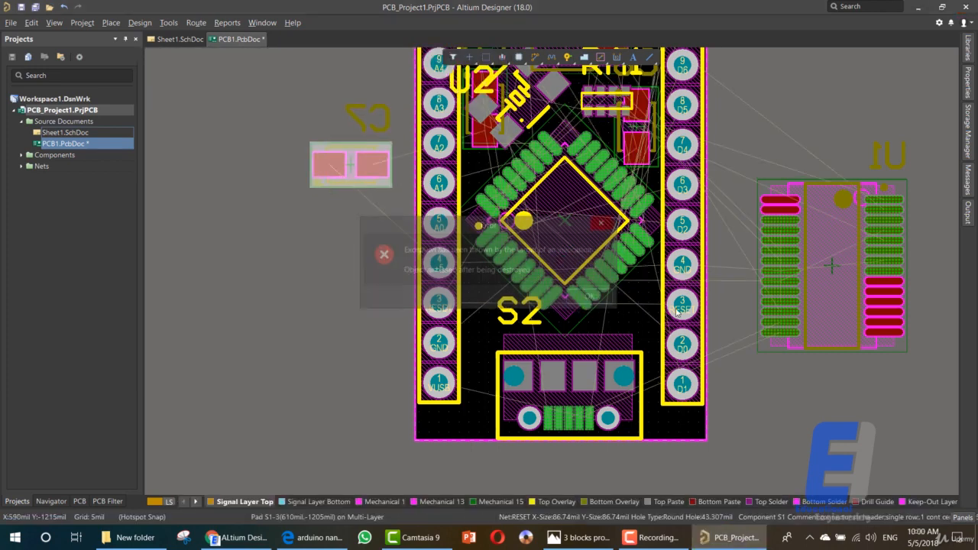
Step: Place chip U1 back on the board beneath U2, centred between the two side headers above USB connector S2
{"action": "left_click", "coordinate": [600, 303]}
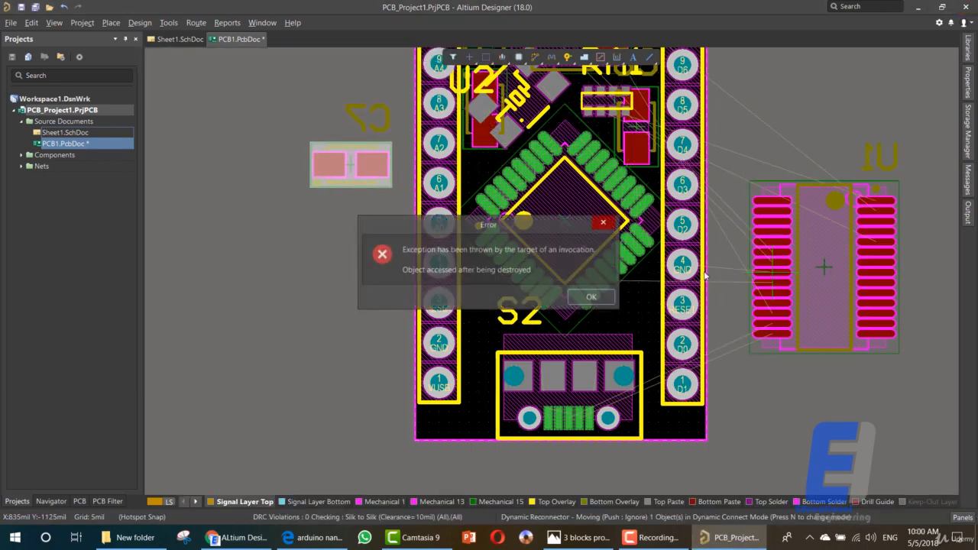
{"action": "left_click", "coordinate": [587, 295]}
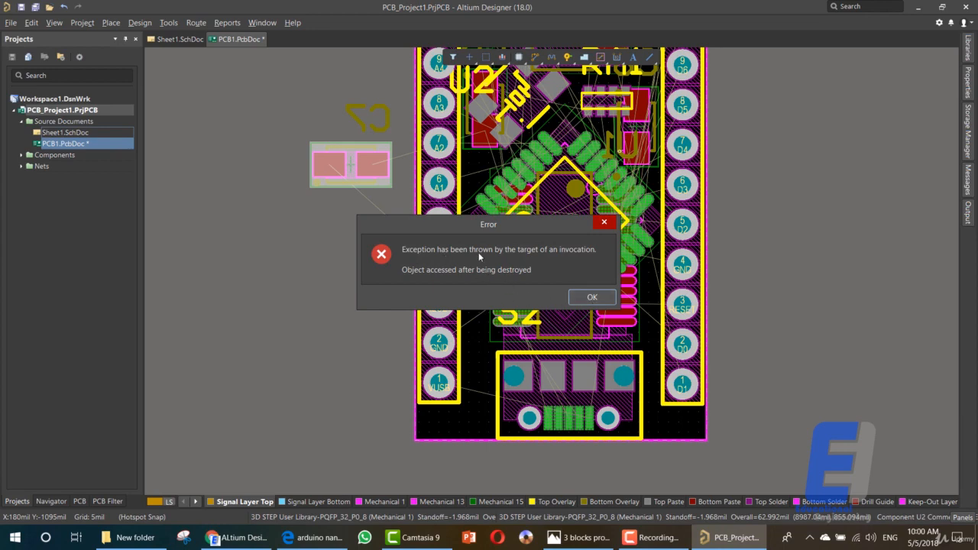
{"action": "left_click", "coordinate": [592, 296]}
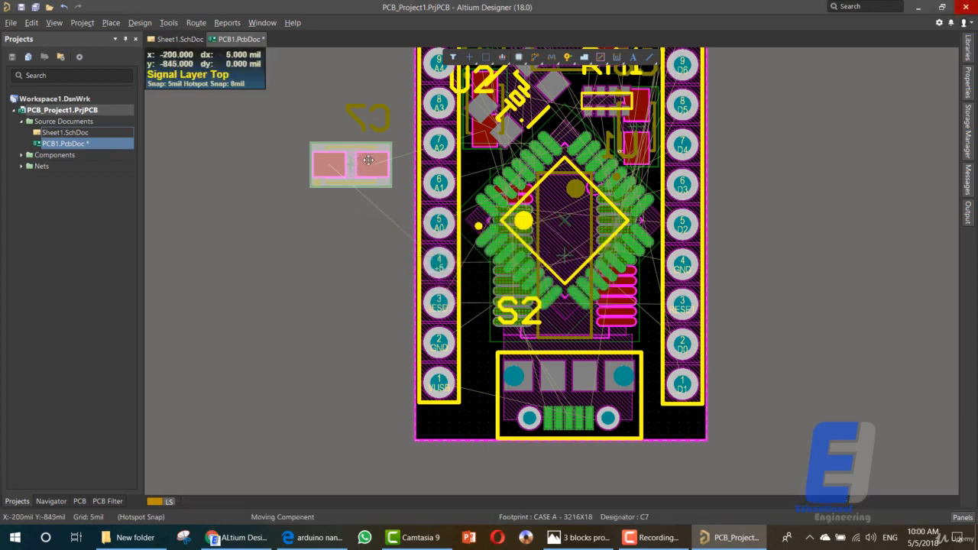
Step: Try to reposition capacitor C7 within the empty area outside header S3
{"action": "left_click_drag", "start_coordinate": [351, 165], "coordinate": [337, 207]}
{"action": "left_click", "coordinate": [579, 297]}
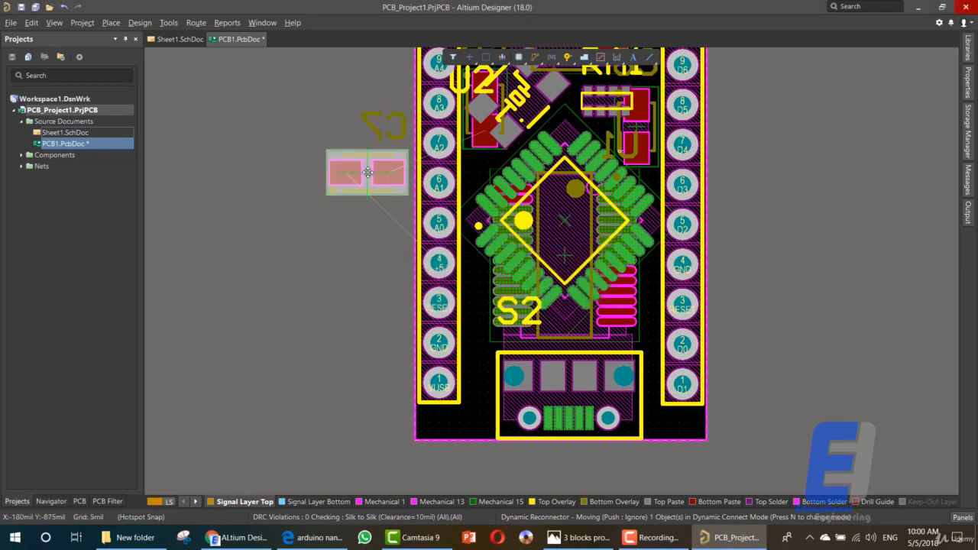
{"action": "left_click", "coordinate": [346, 166]}
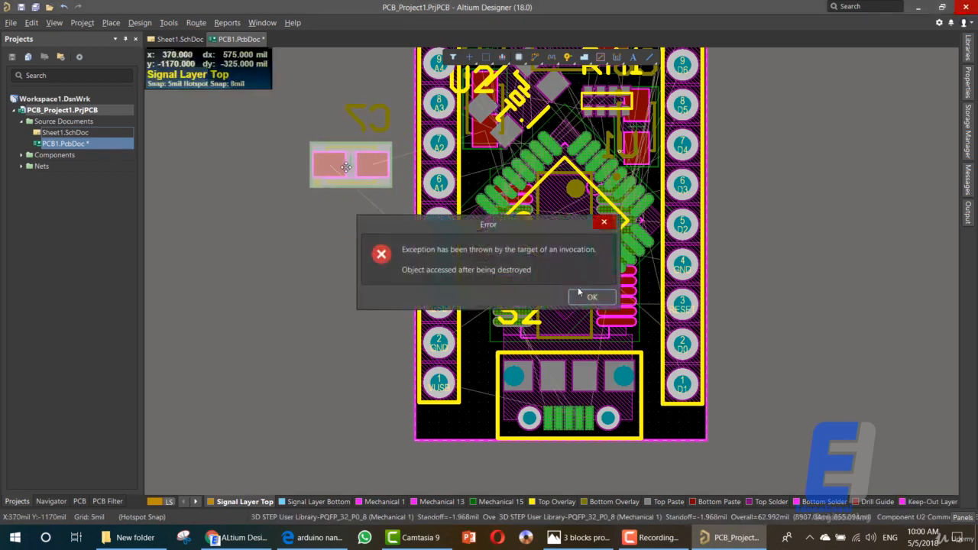
{"action": "left_click", "coordinate": [582, 296]}
Step: Compile the PCB document and check the Messages list for problems
{"action": "left_click", "coordinate": [83, 22]}
{"action": "left_click", "coordinate": [93, 37]}
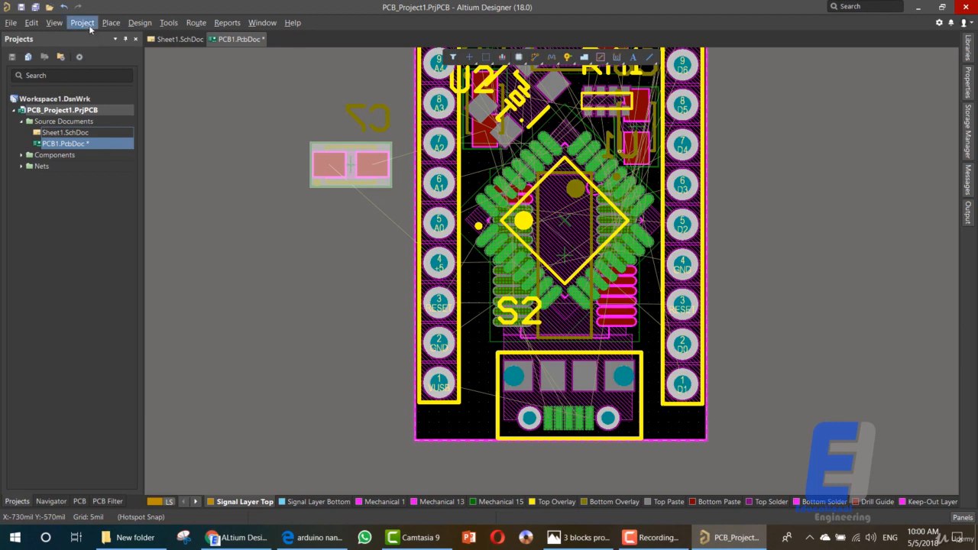
{"action": "left_click", "coordinate": [969, 176]}
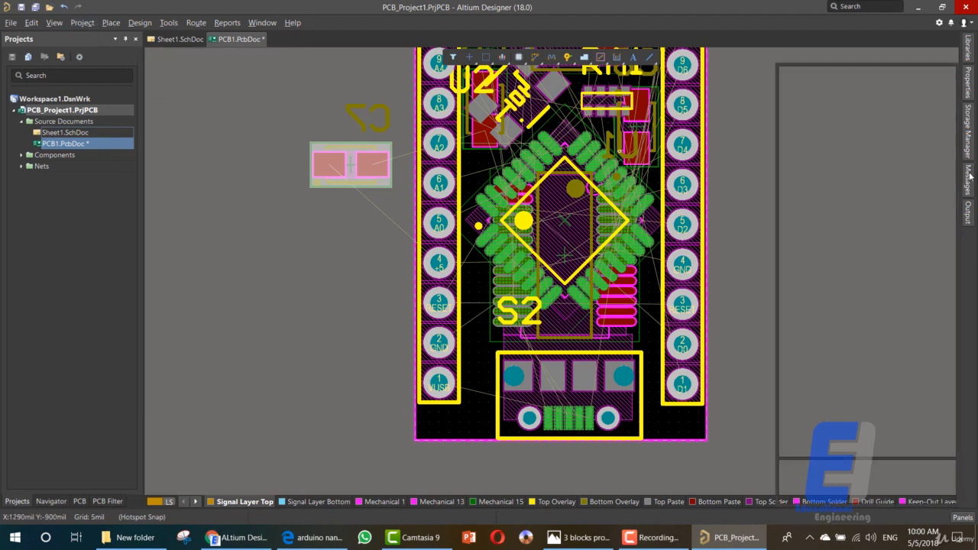
{"action": "left_click", "coordinate": [970, 176]}
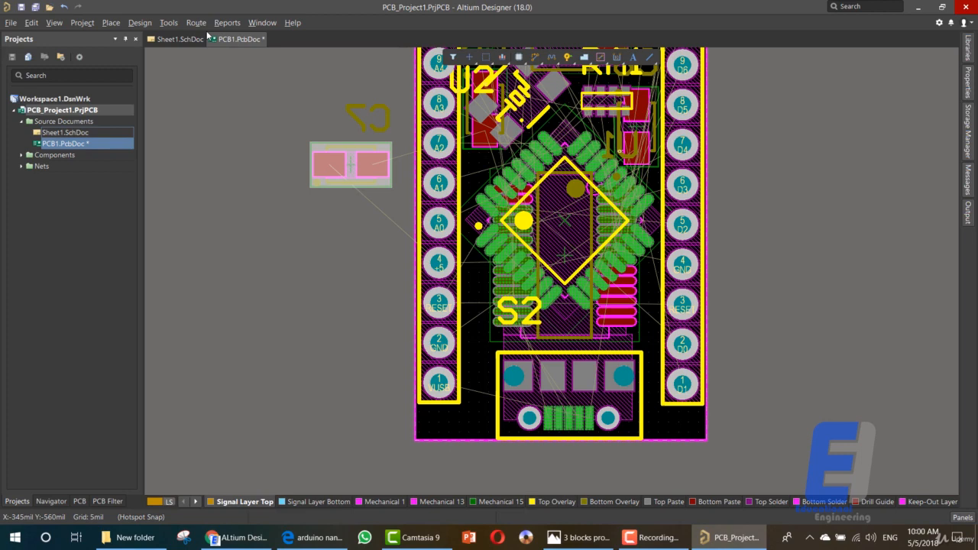
Step: Compare the schematic Sheet1.SchDoc with PCB1.PcbDoc and inspect the listed difference without changing anything
{"action": "left_click", "coordinate": [140, 22]}
{"action": "left_click", "coordinate": [148, 38]}
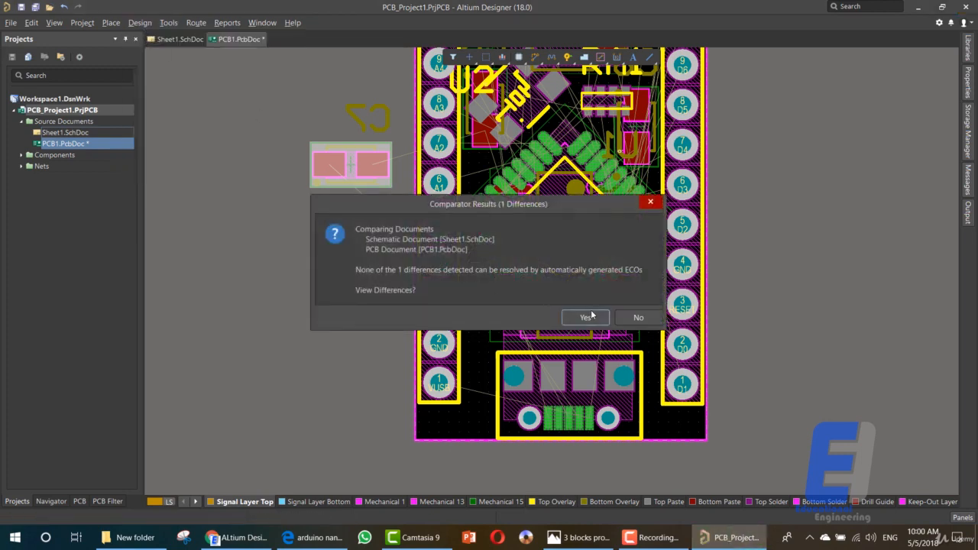
{"action": "left_click", "coordinate": [586, 317]}
{"action": "left_click", "coordinate": [280, 113]}
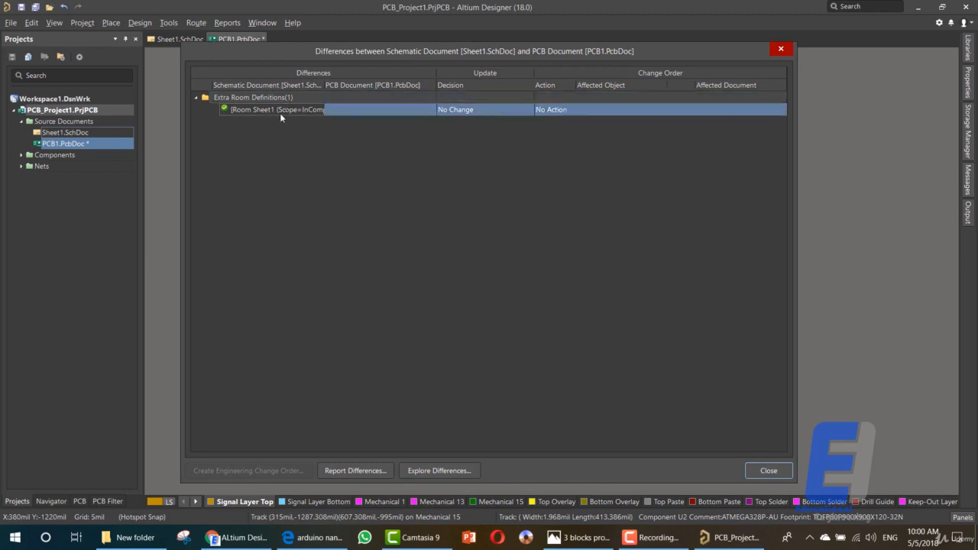
{"action": "left_click", "coordinate": [757, 470]}
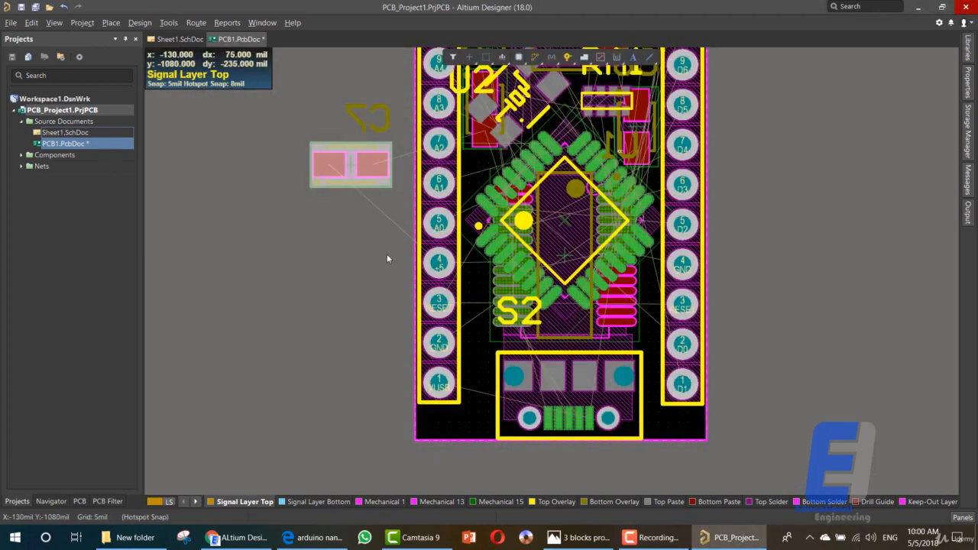
{"action": "left_click", "coordinate": [140, 22]}
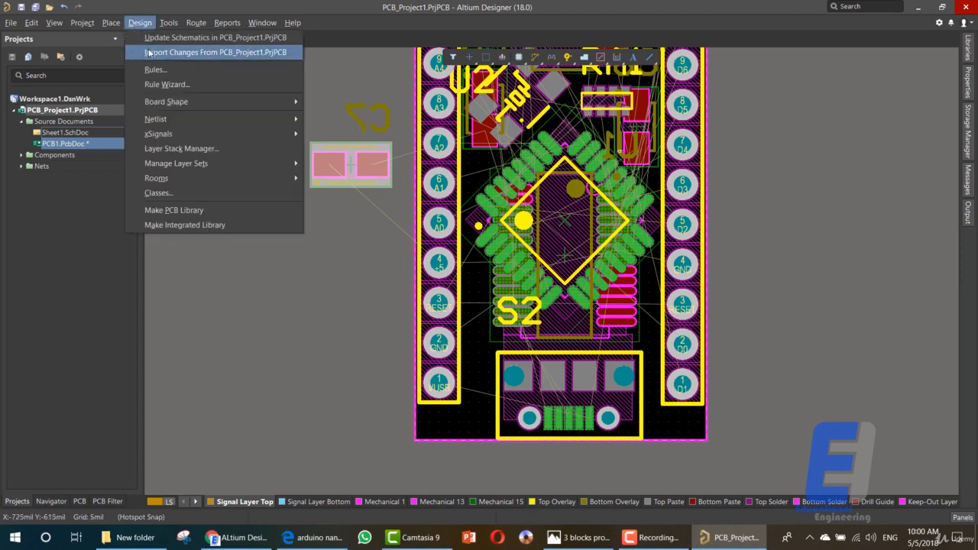
{"action": "left_click", "coordinate": [370, 87]}
Step: Move capacitor C7 onto the board and place it vertically between header S3 and connector S5 at the upper edge
{"action": "scroll", "coordinate": [389, 188], "scroll_direction": "up", "scroll_amount": 7}
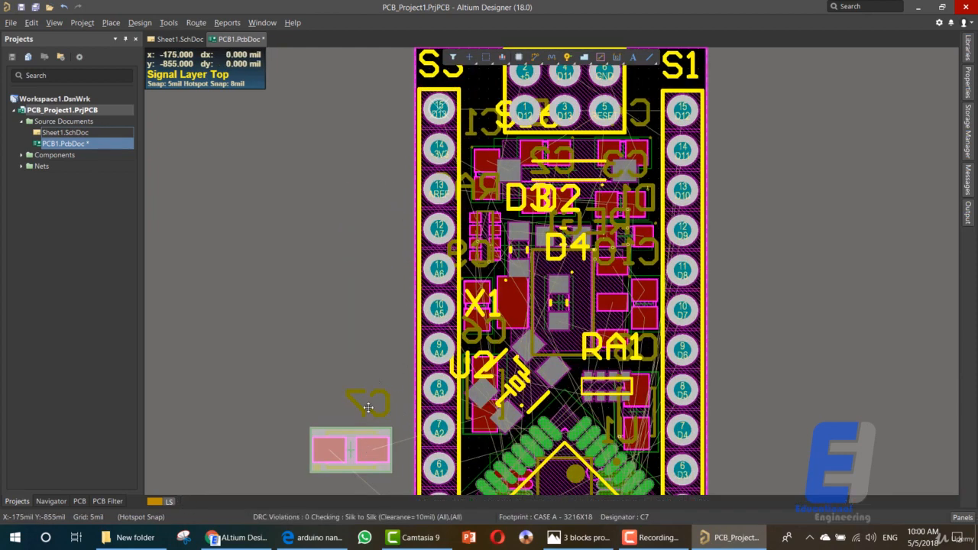
{"action": "left_click_drag", "start_coordinate": [372, 447], "coordinate": [368, 147]}
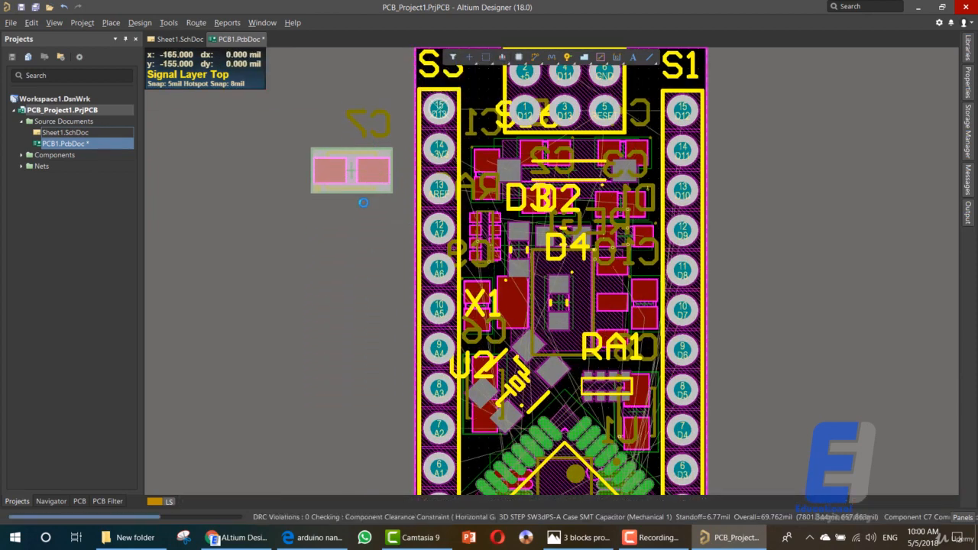
{"action": "scroll", "coordinate": [370, 226], "scroll_direction": "up", "scroll_amount": 3}
{"action": "left_click_drag", "start_coordinate": [370, 225], "coordinate": [482, 154]}
{"action": "key", "text": "space"}
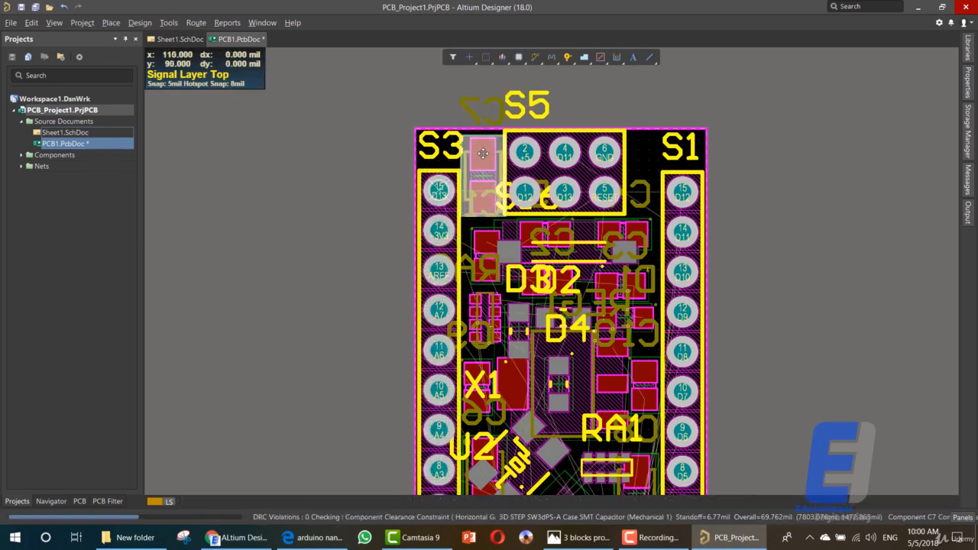
Step: Save the PCB document and auto-route all connections with the Default Multi Layer Board strategy
{"action": "scroll", "coordinate": [339, 213], "scroll_direction": "down", "scroll_amount": 9}
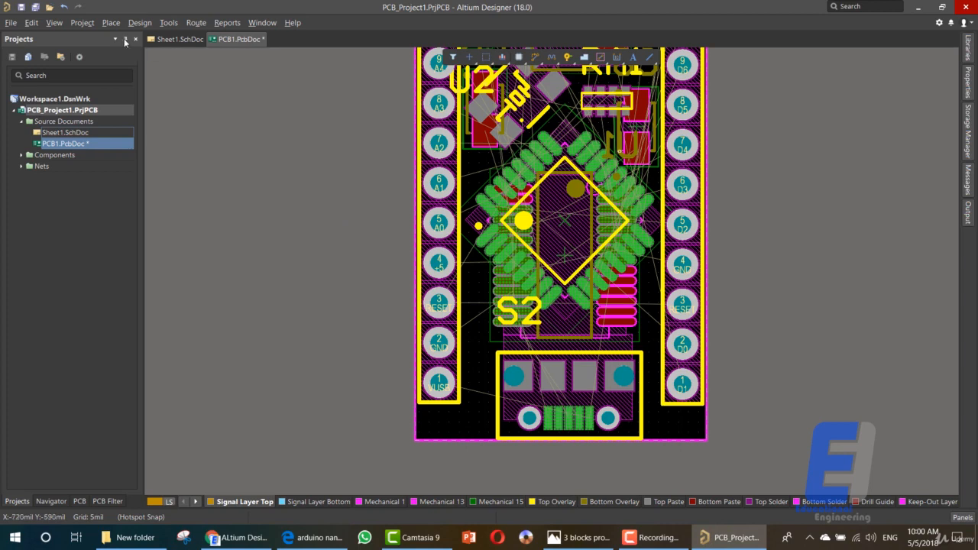
{"action": "left_click", "coordinate": [22, 7]}
{"action": "left_click", "coordinate": [135, 25]}
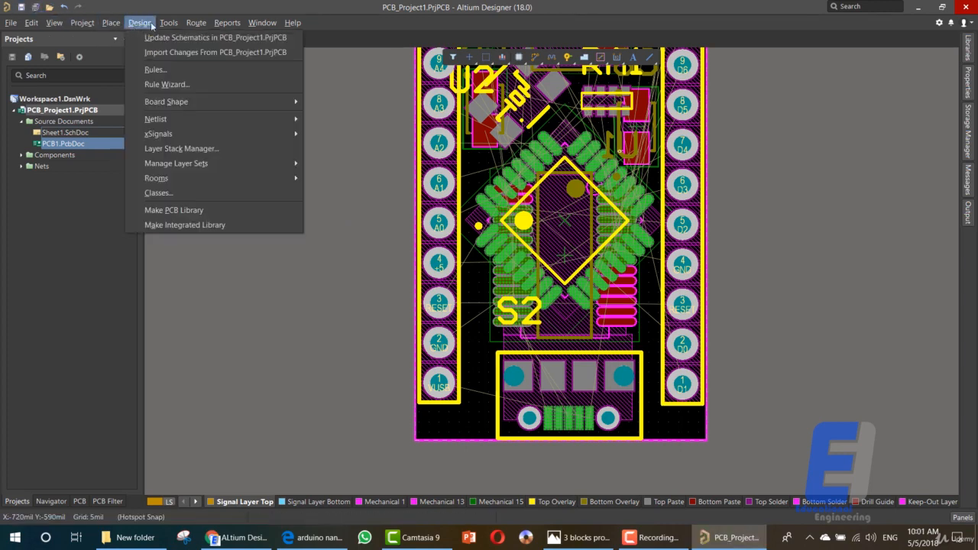
{"action": "mouse_move", "coordinate": [195, 22]}
{"action": "mouse_move", "coordinate": [269, 182]}
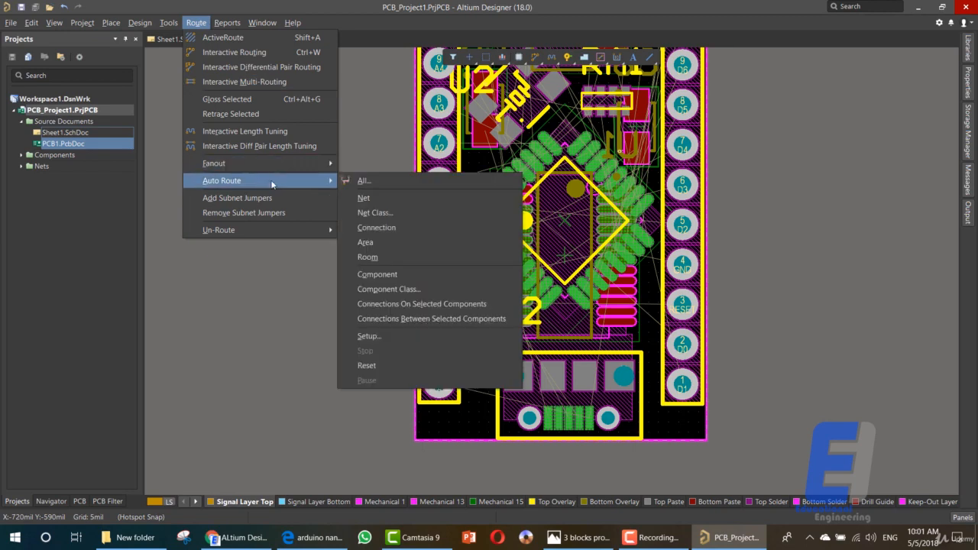
{"action": "left_click", "coordinate": [361, 182]}
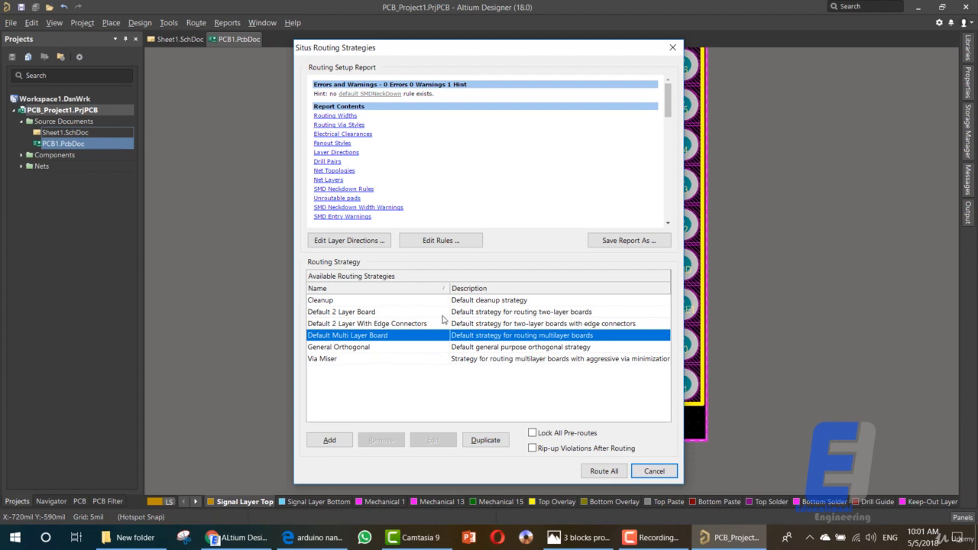
{"action": "left_click", "coordinate": [602, 472]}
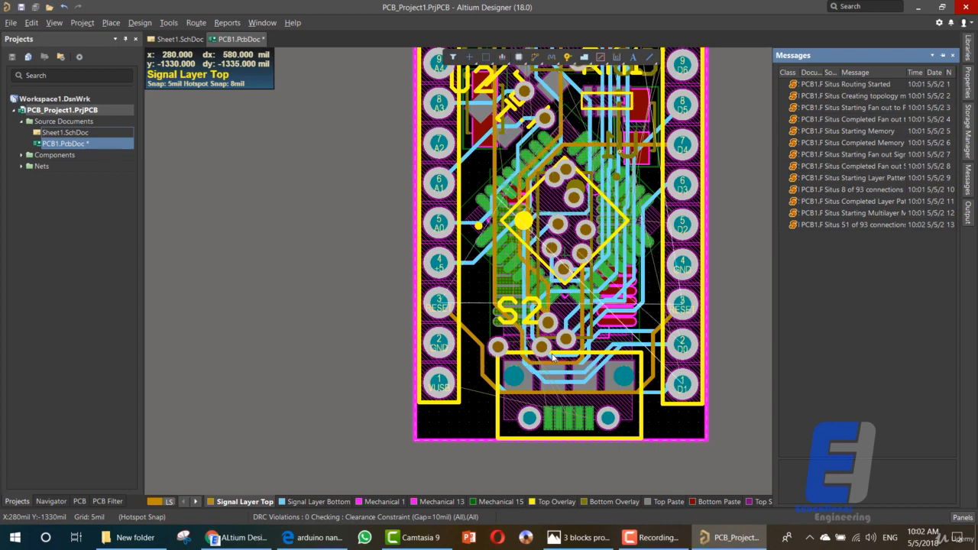
Step: Set the laptop's power plan to High performance in Windows Mobility Center, then minimize its window
{"action": "right_click", "coordinate": [849, 539]}
{"action": "left_click", "coordinate": [850, 538]}
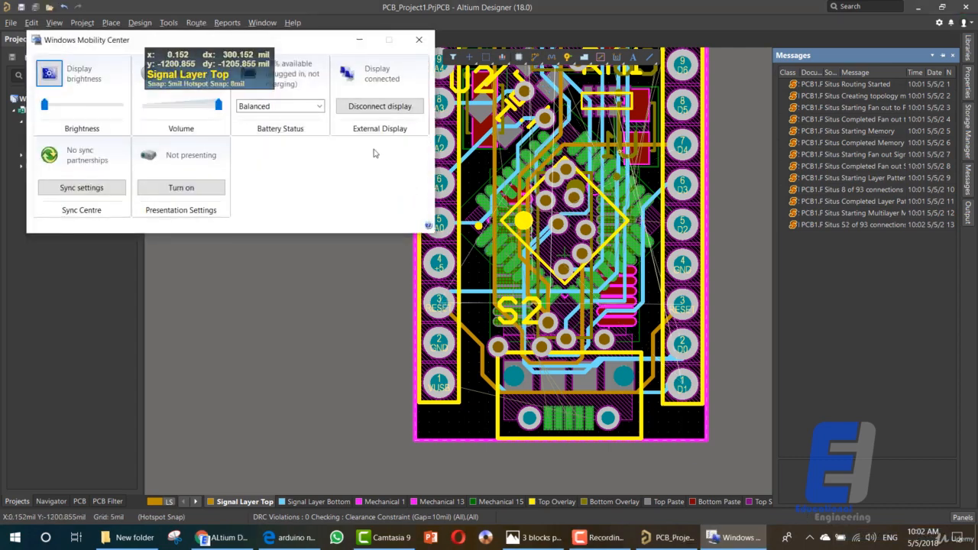
{"action": "left_click", "coordinate": [318, 108]}
{"action": "left_click", "coordinate": [306, 138]}
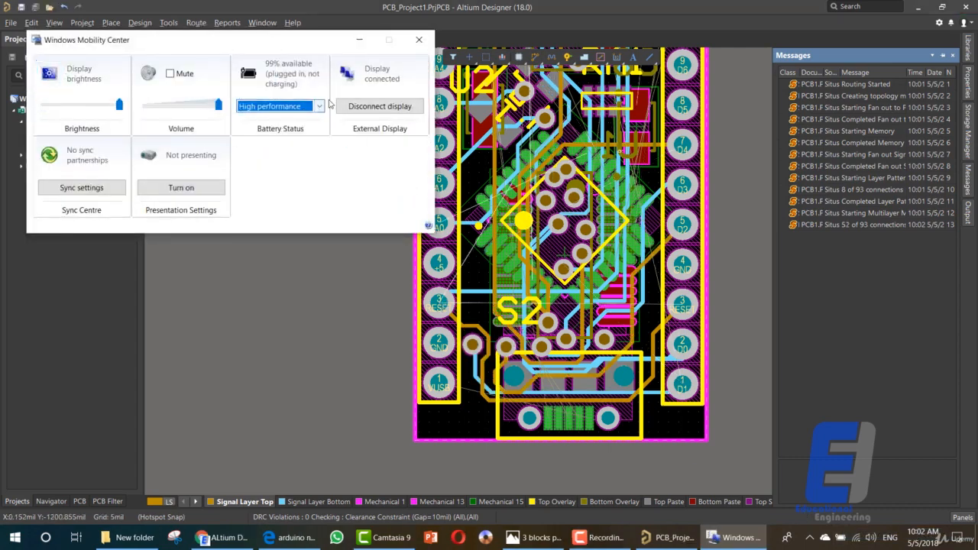
{"action": "left_click", "coordinate": [359, 39]}
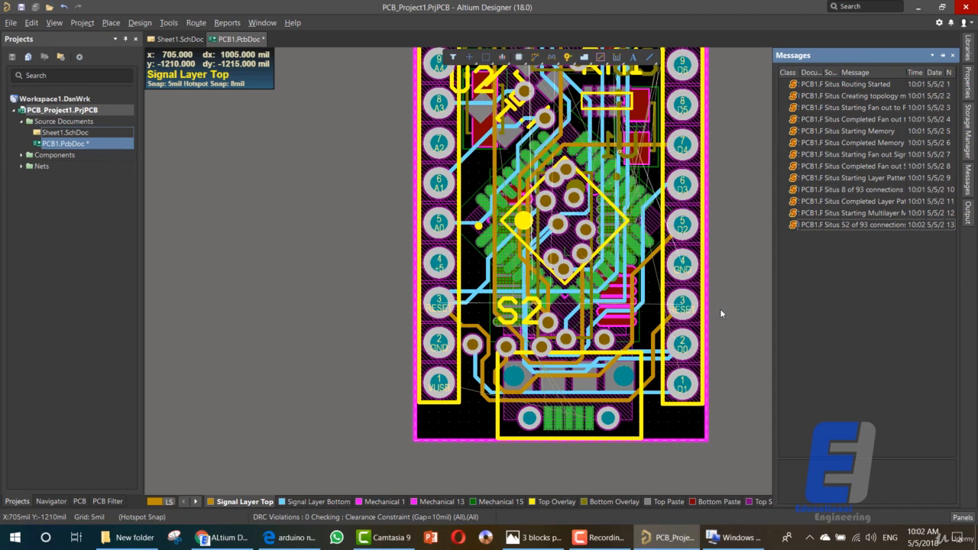
Step: Examine the auto-routed tracks and vias over the full length of the board
{"action": "scroll", "coordinate": [720, 309], "scroll_direction": "up", "scroll_amount": 6}
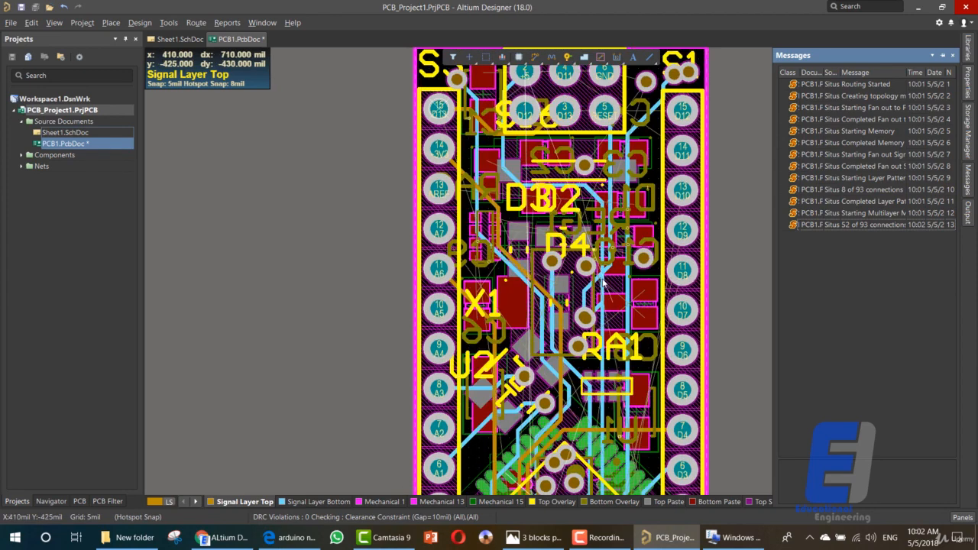
{"action": "scroll", "coordinate": [603, 283], "scroll_direction": "down", "scroll_amount": 1, "text": "ctrl"}
{"action": "scroll", "coordinate": [604, 288], "scroll_direction": "down", "scroll_amount": 4}
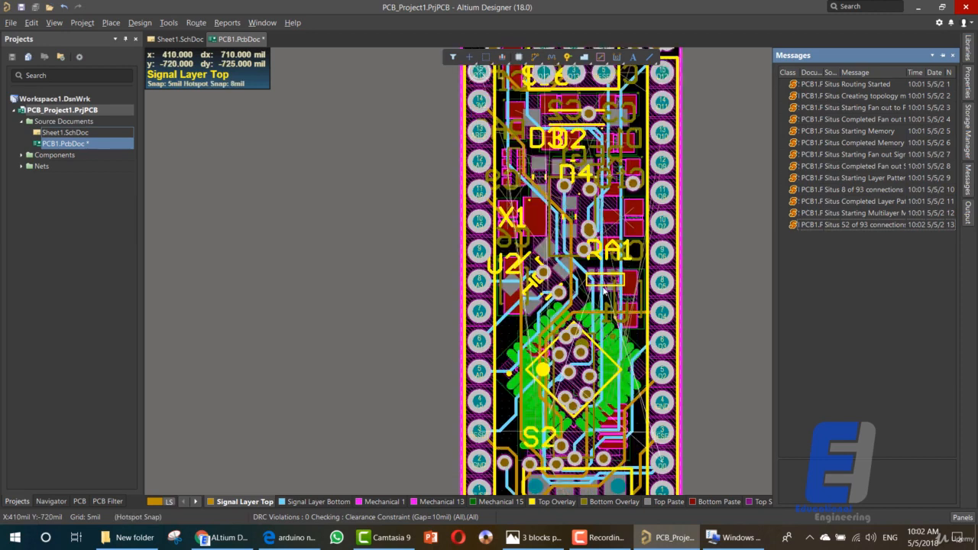
{"action": "scroll", "coordinate": [604, 292], "scroll_direction": "down", "scroll_amount": 1, "text": "ctrl"}
{"action": "scroll", "coordinate": [601, 297], "scroll_direction": "down", "scroll_amount": 1, "text": "ctrl"}
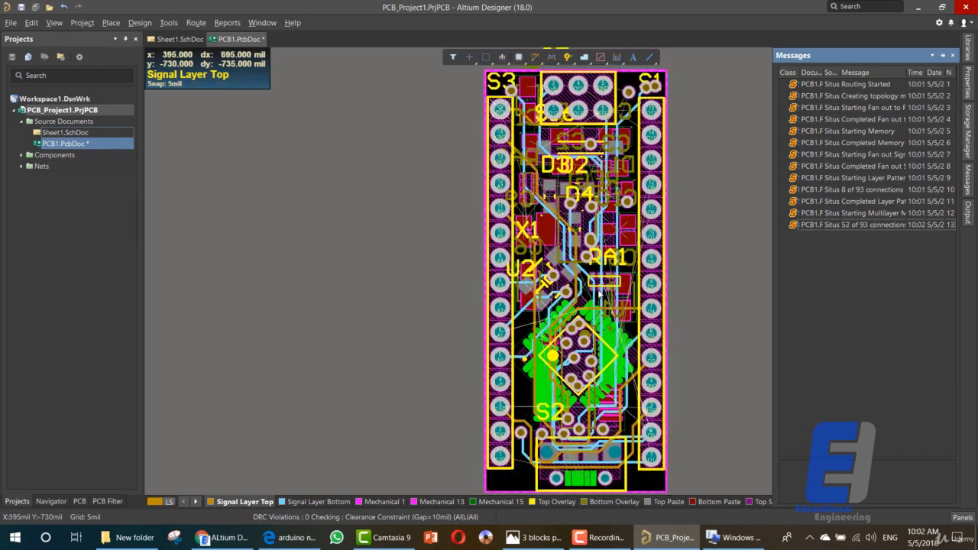